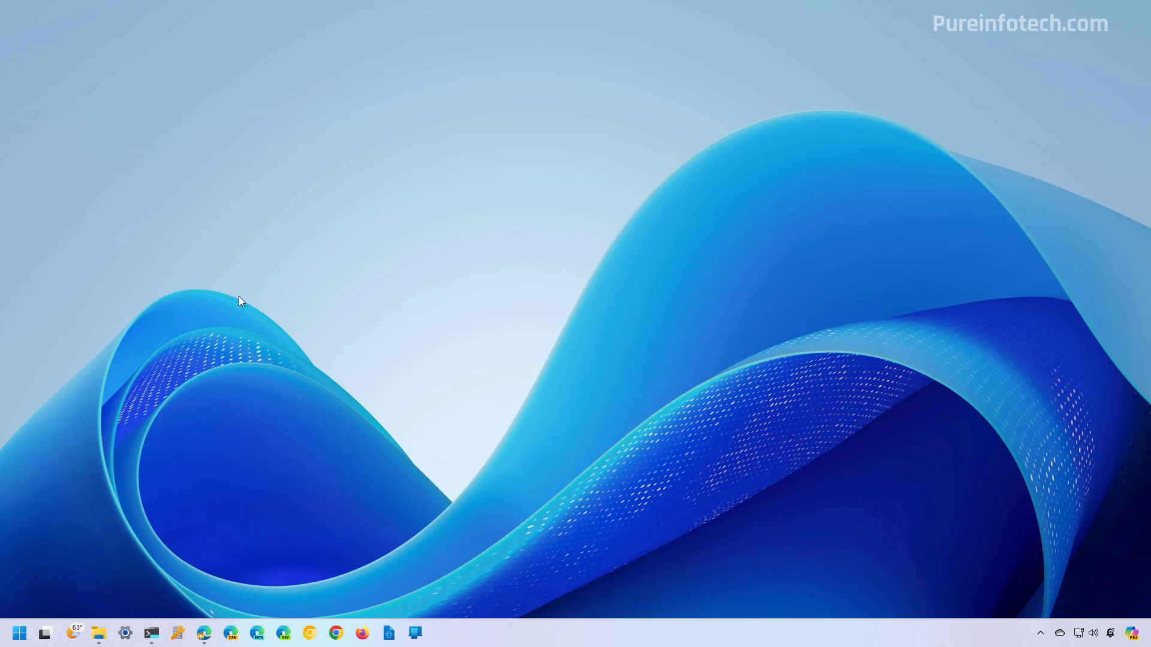
Open the Apps > Startup list in Settings, sorted by startup impact
key("super")
type("setings")
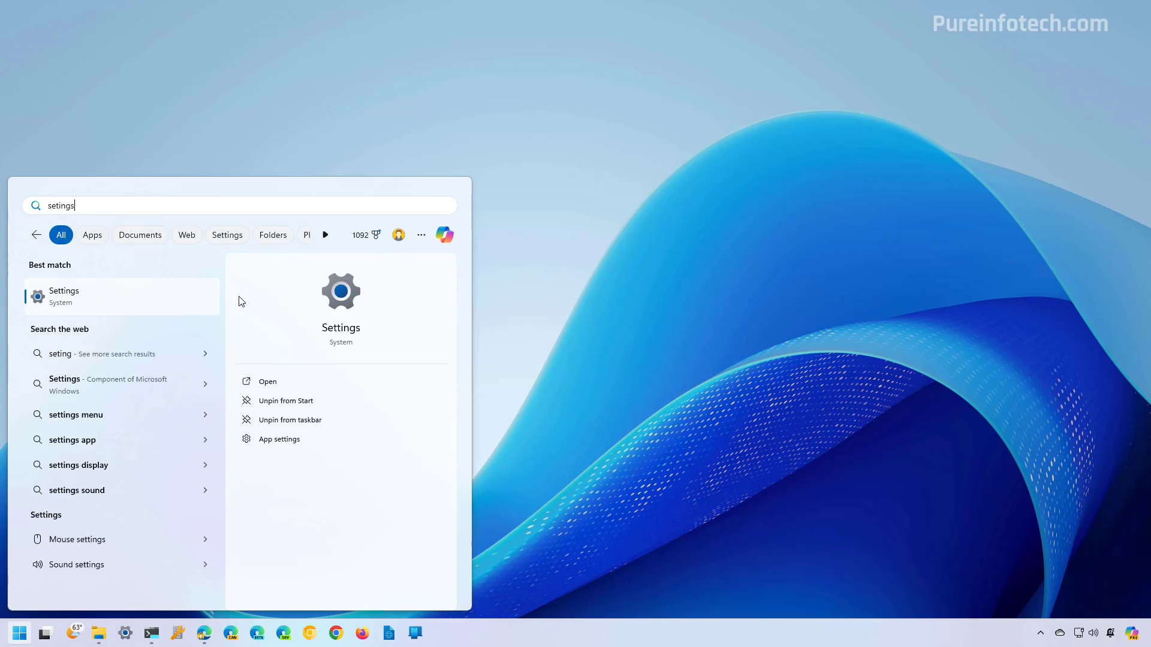
key("Return")
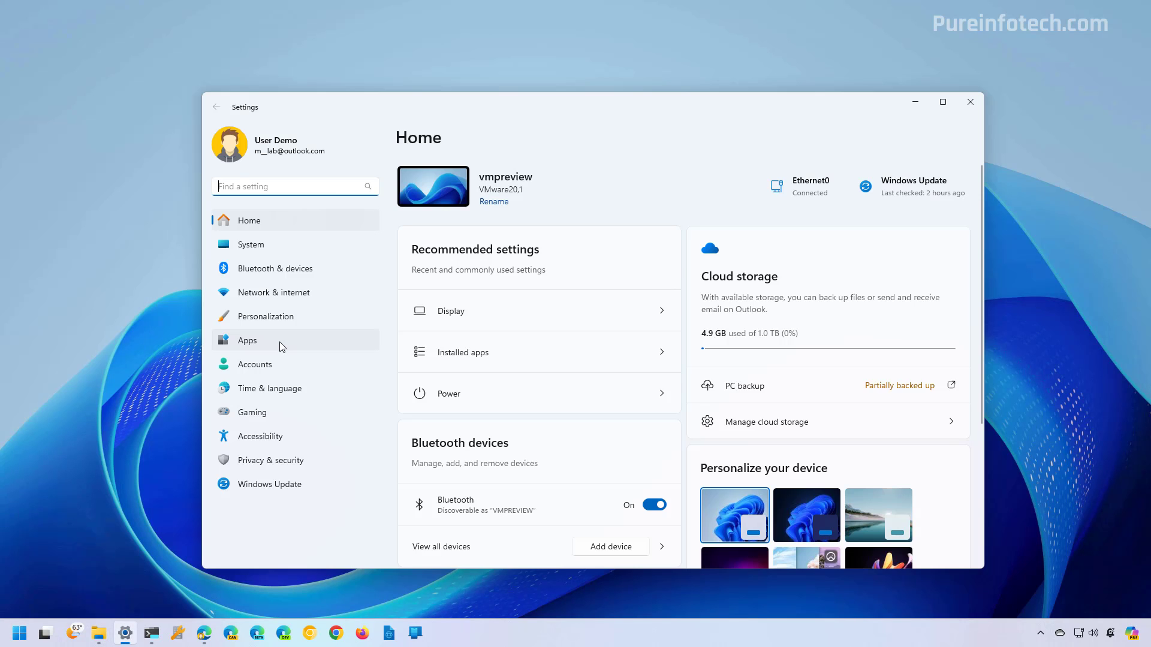
left_click(279, 342)
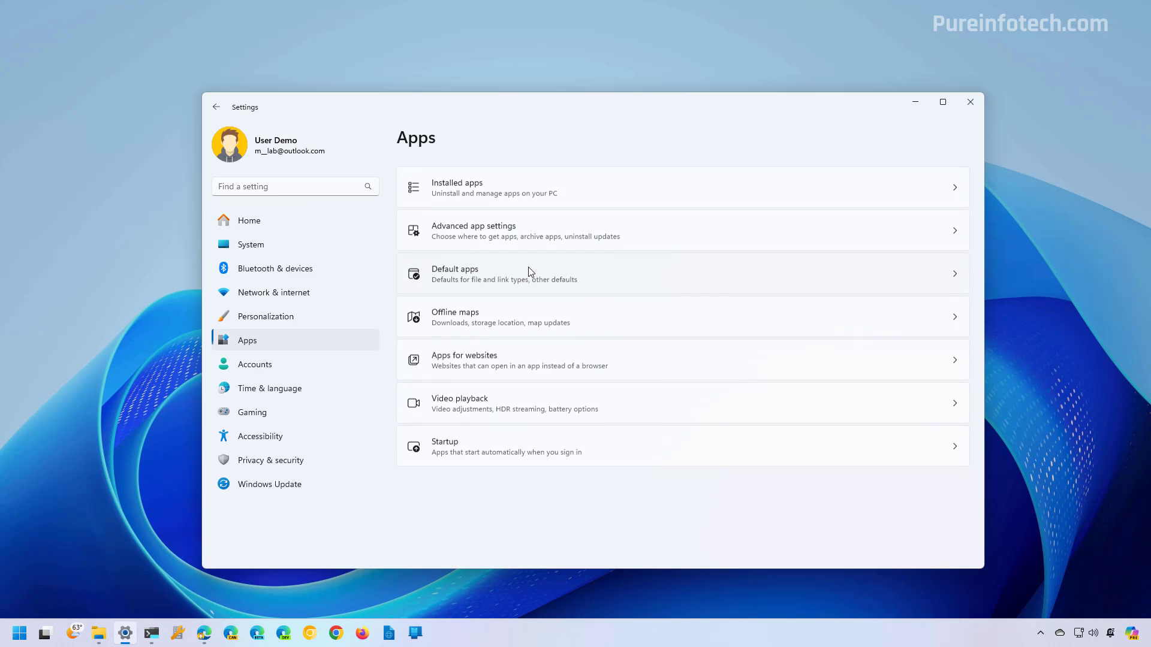
left_click(477, 445)
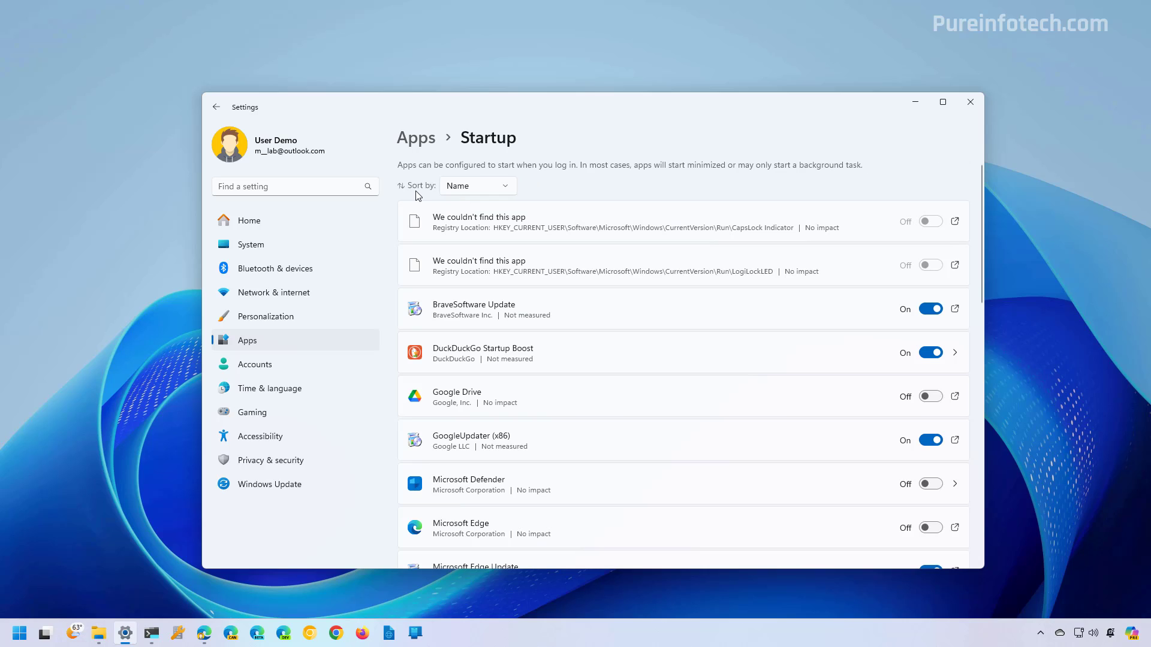
left_click(476, 189)
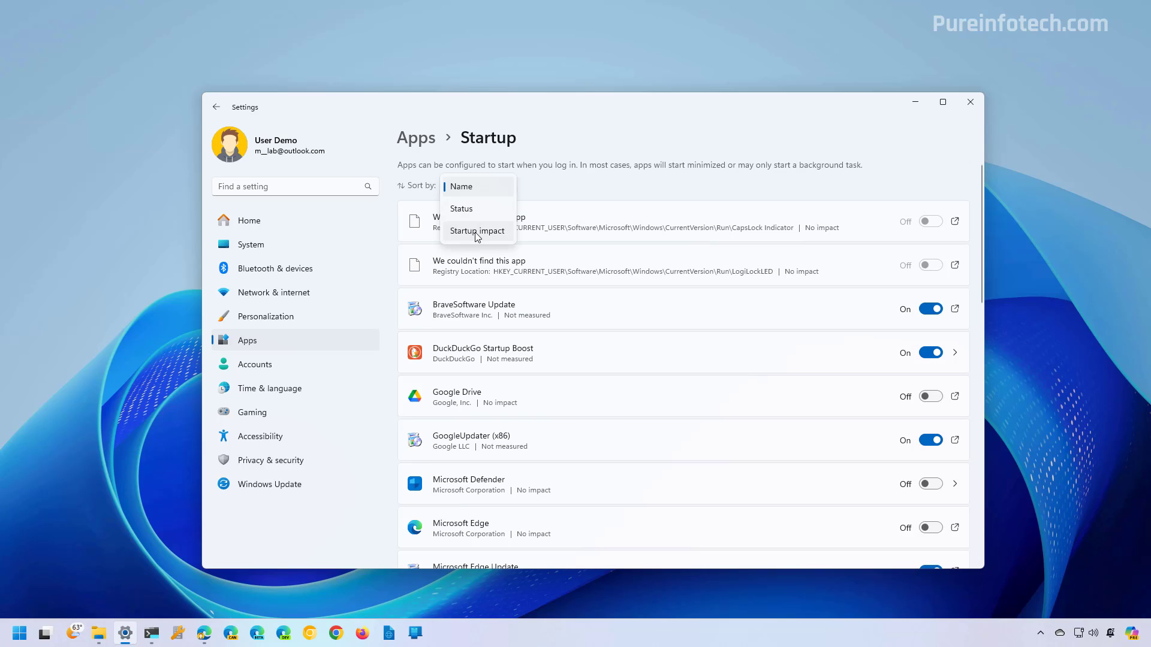
left_click(477, 232)
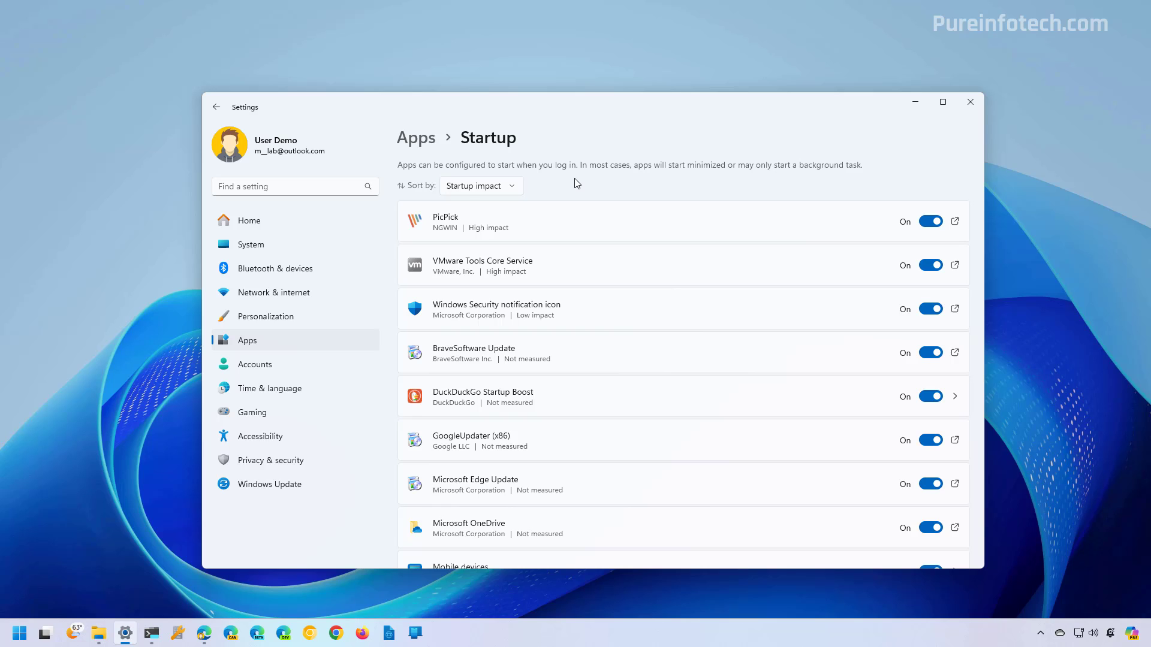
Switch off Mobile devices, Phone Link, Windows Subsystem for Android and daily-upgrades.bat at startup
scroll(575, 184, "down", 5)
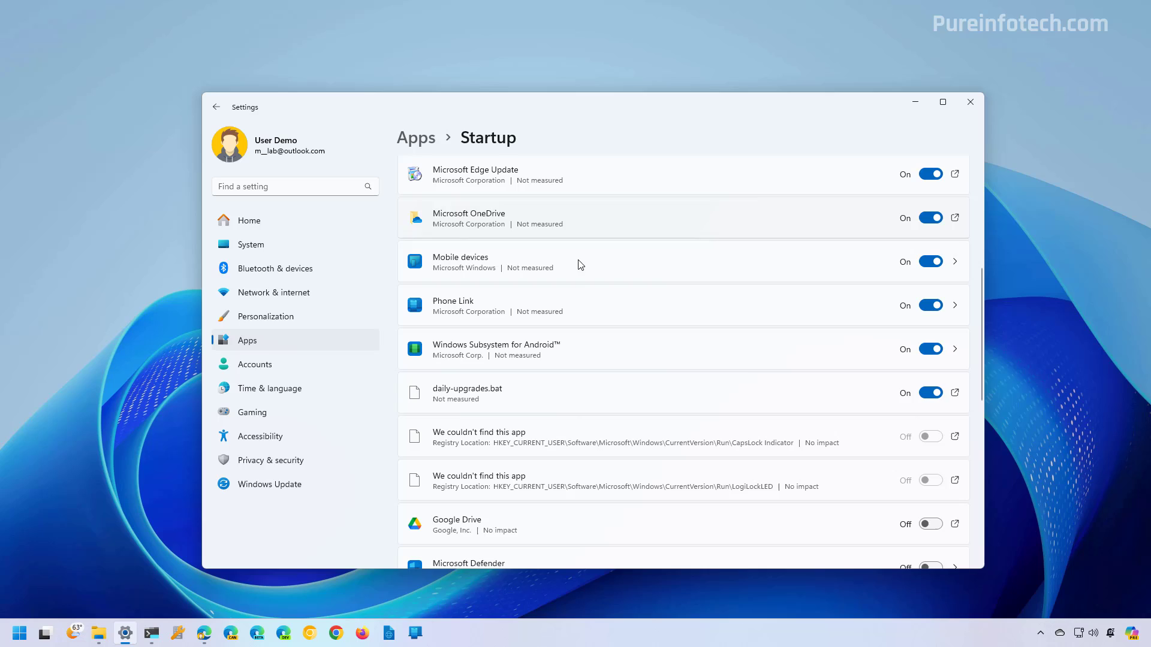
left_click(933, 262)
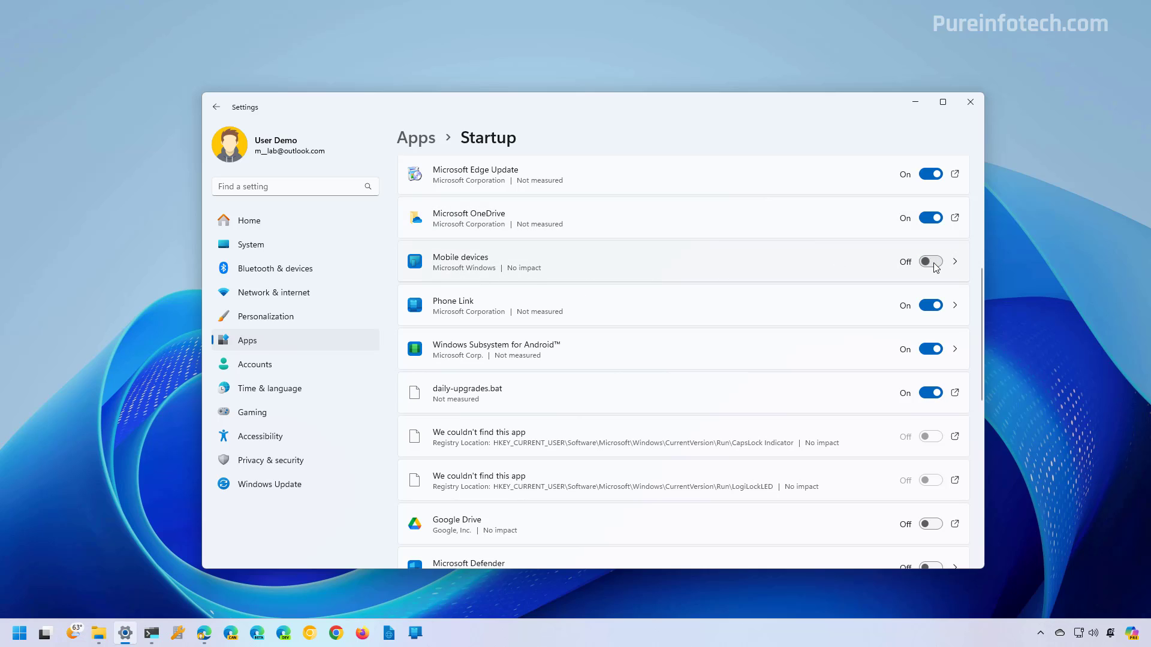
left_click(931, 307)
left_click(932, 350)
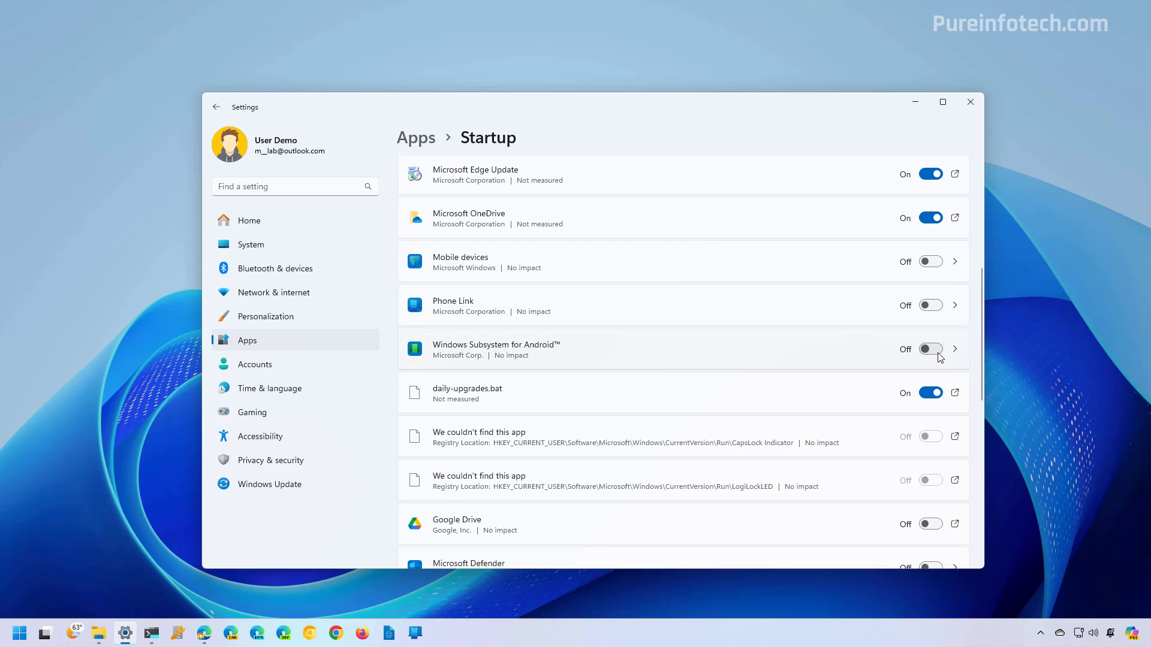
left_click(934, 397)
left_click(923, 106)
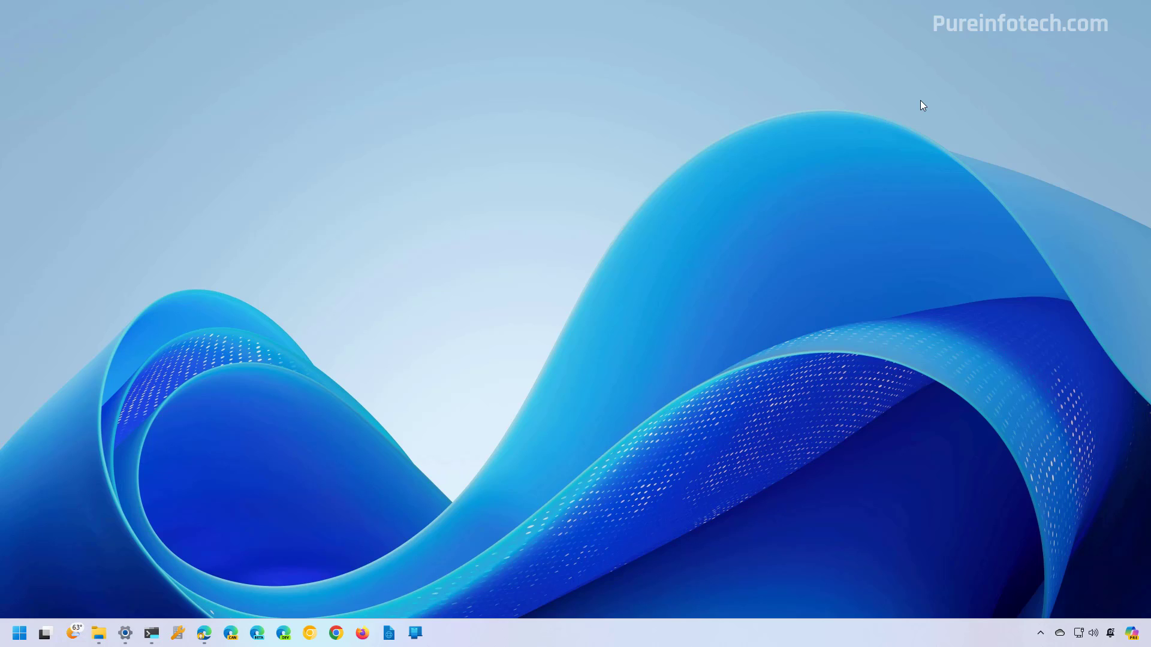
Disable Microsoft To Do in Task Manager's Startup apps list, sorted by status
key("super")
type("tas")
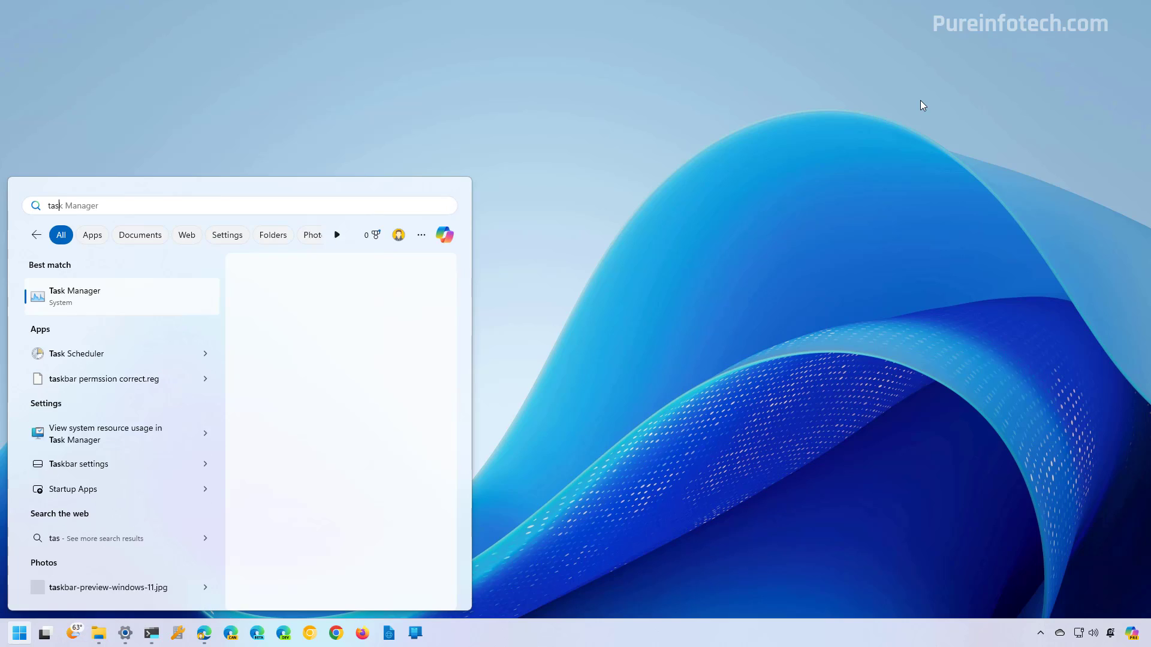
type("k")
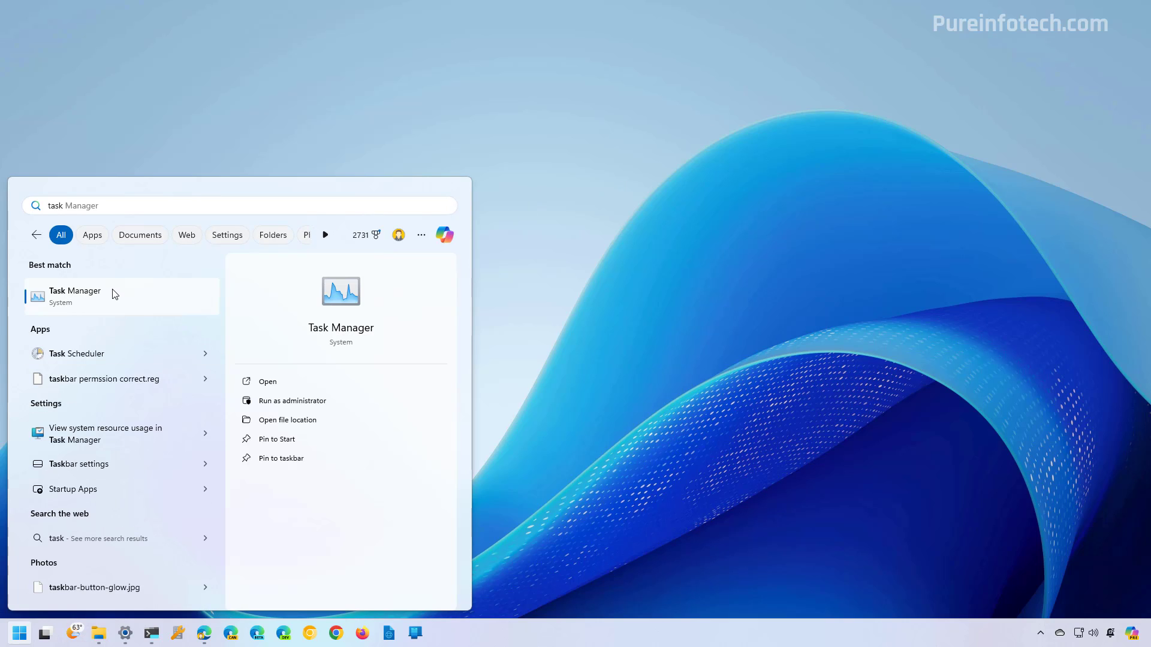
left_click(115, 293)
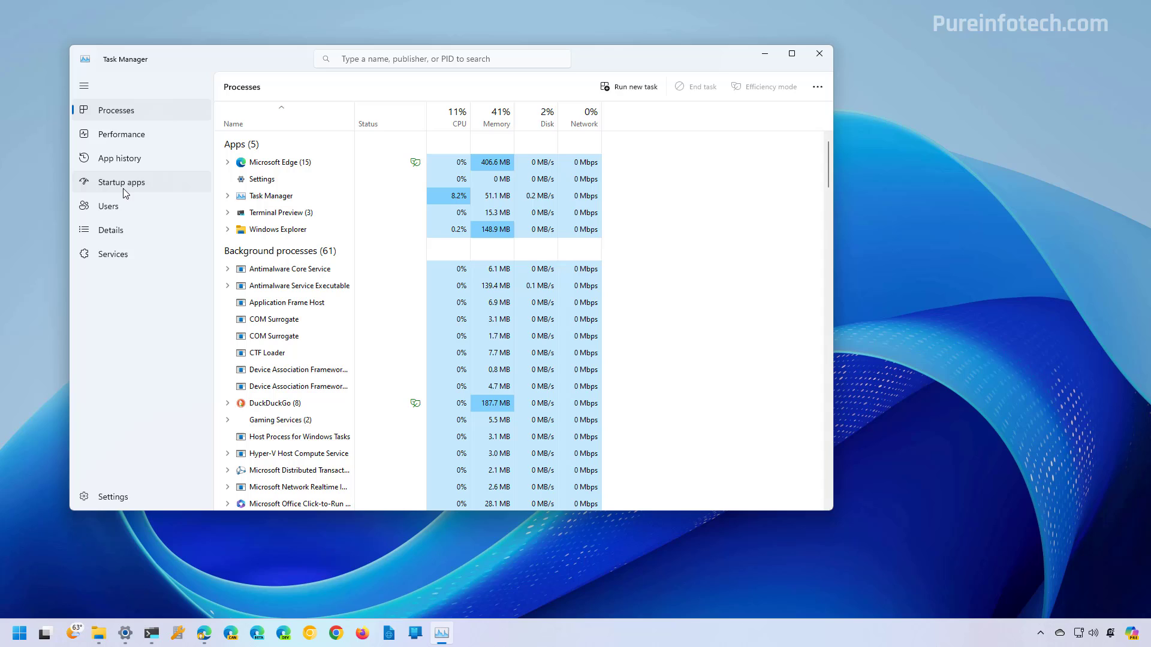
left_click(124, 185)
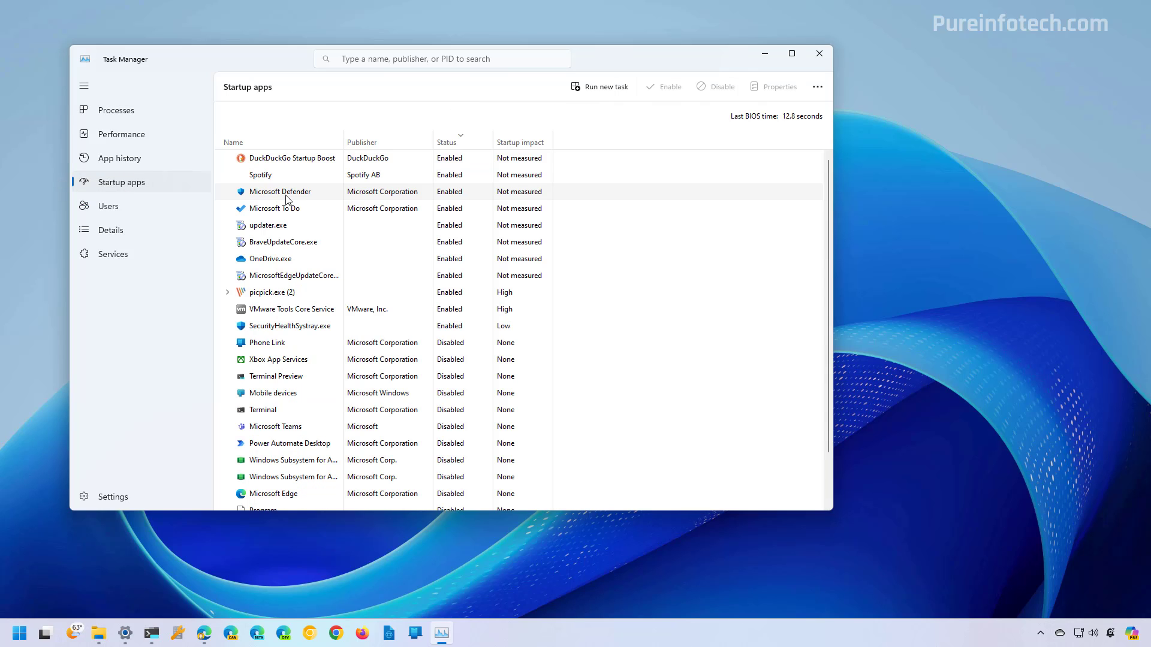
left_click(460, 142)
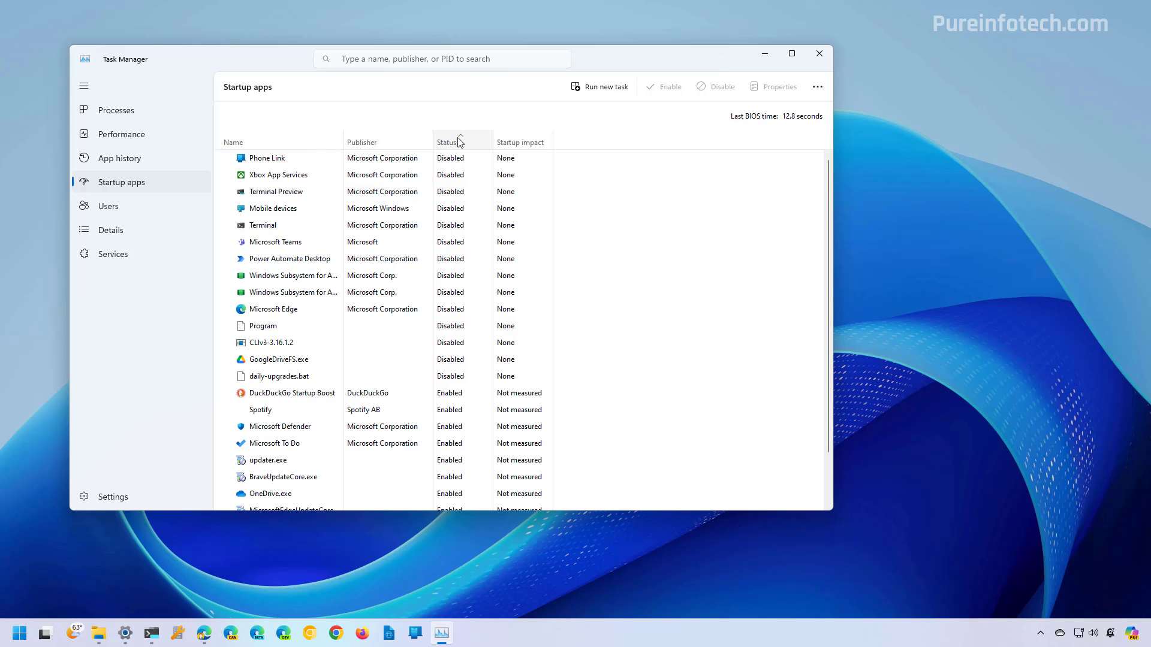
left_click(460, 143)
left_click(268, 210)
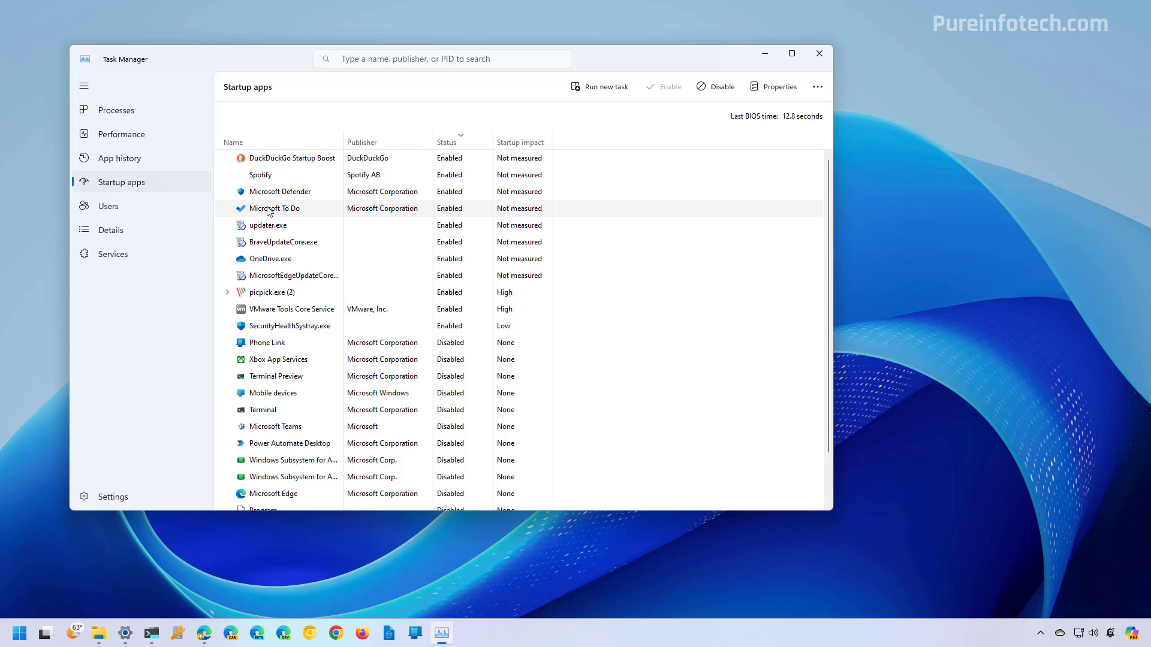
left_click(716, 88)
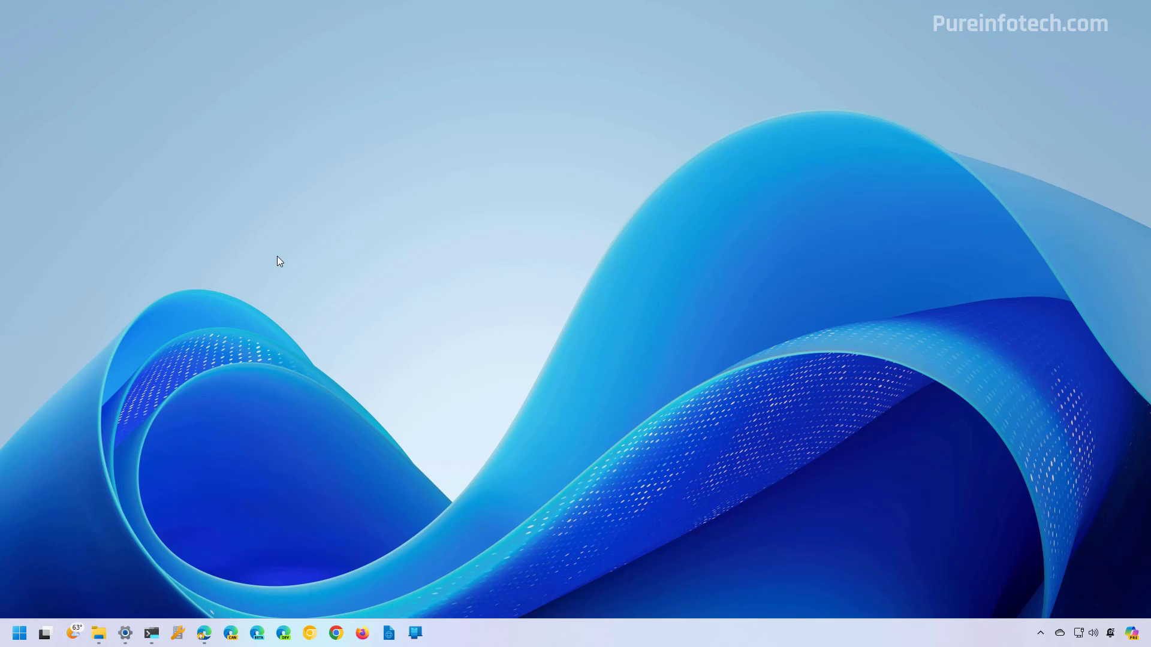
Open the shell:startup folder via Run and select the daily-upgrades.bat shortcut
key("super")
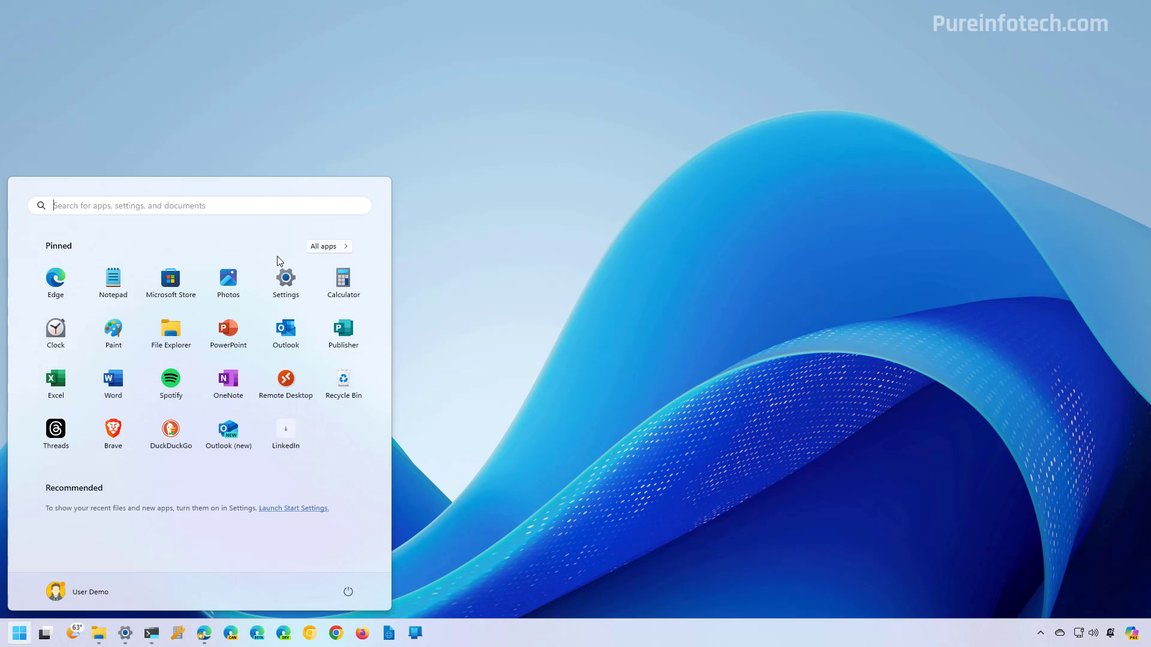
type("run")
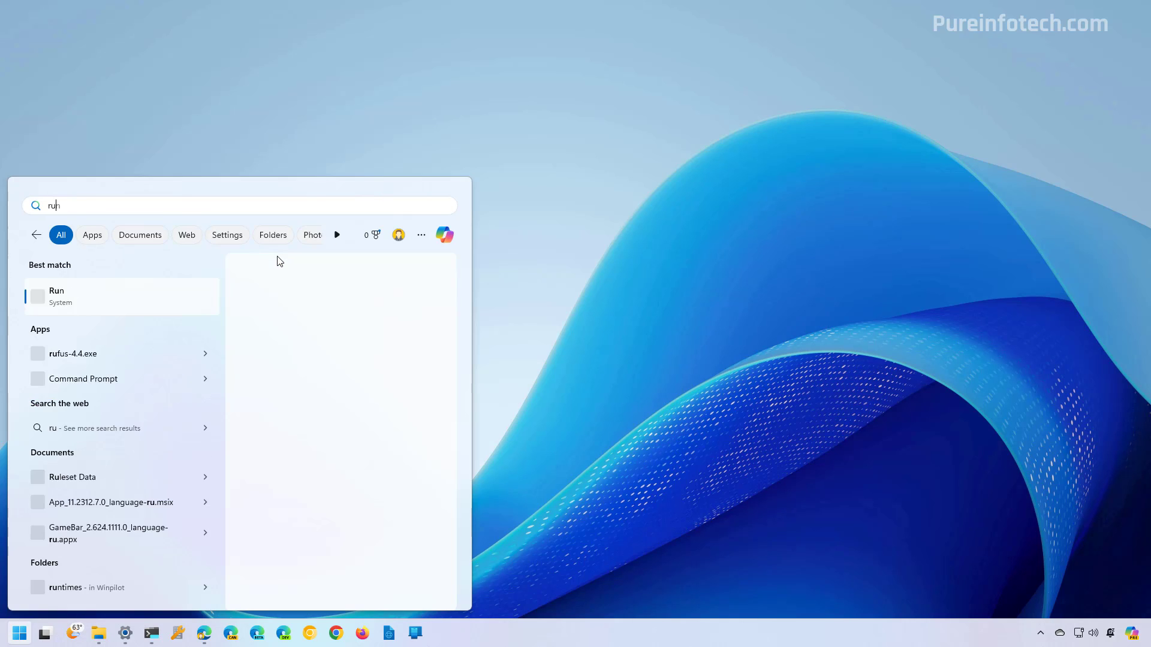
key("Return")
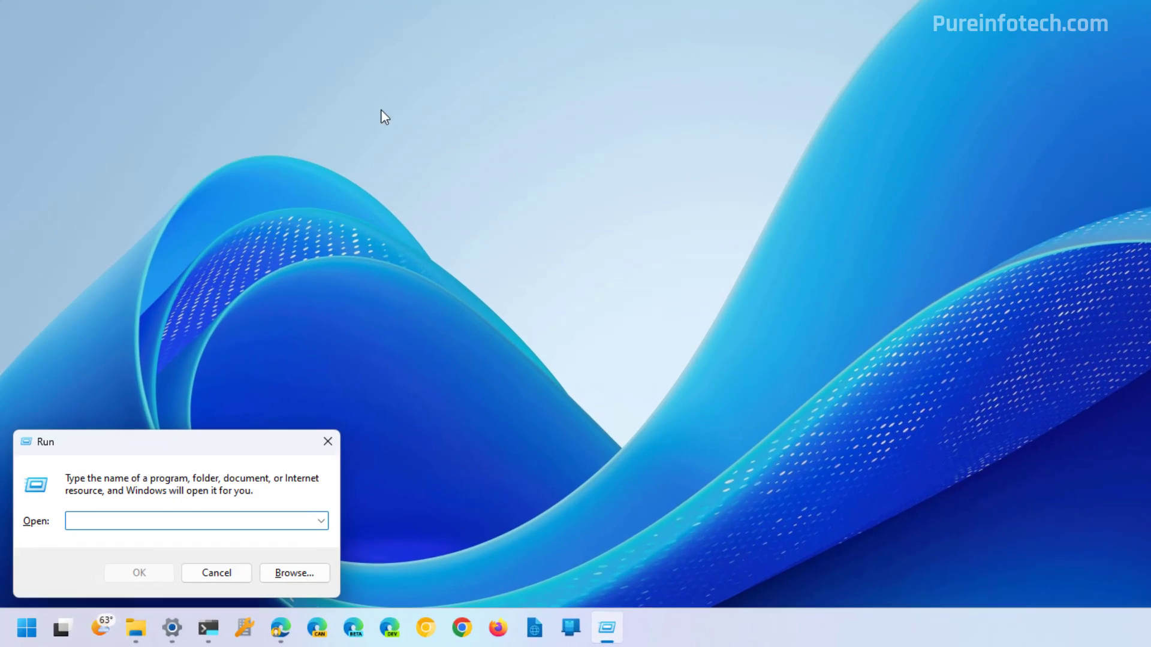
type("shell:startup")
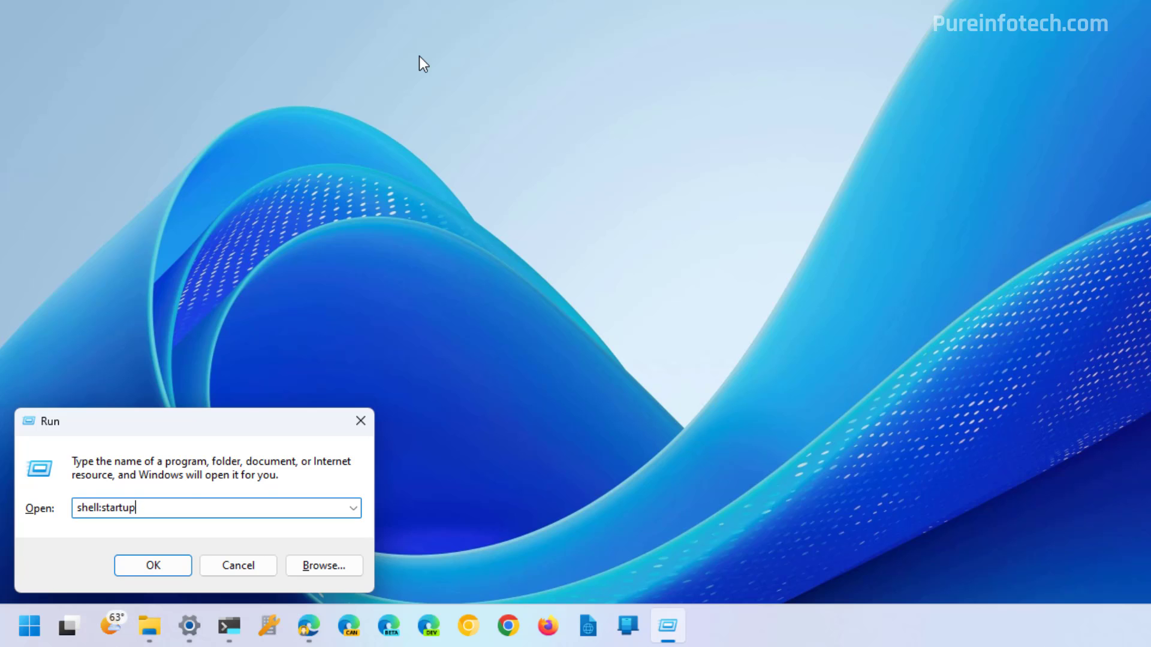
left_click(122, 570)
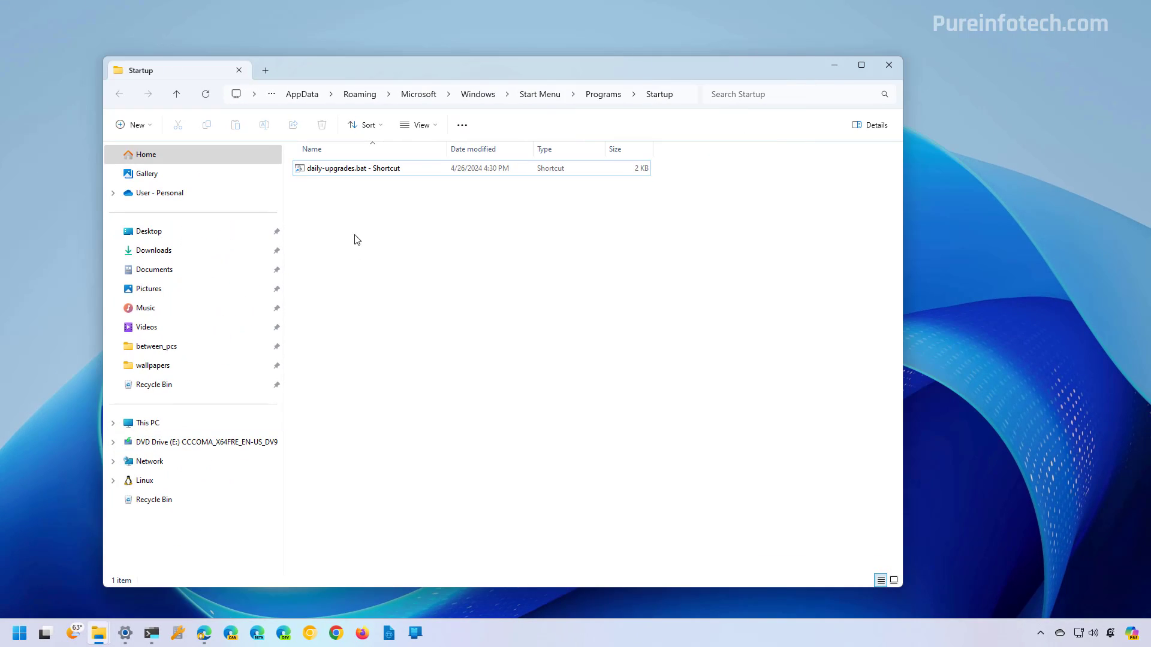
left_click(353, 172)
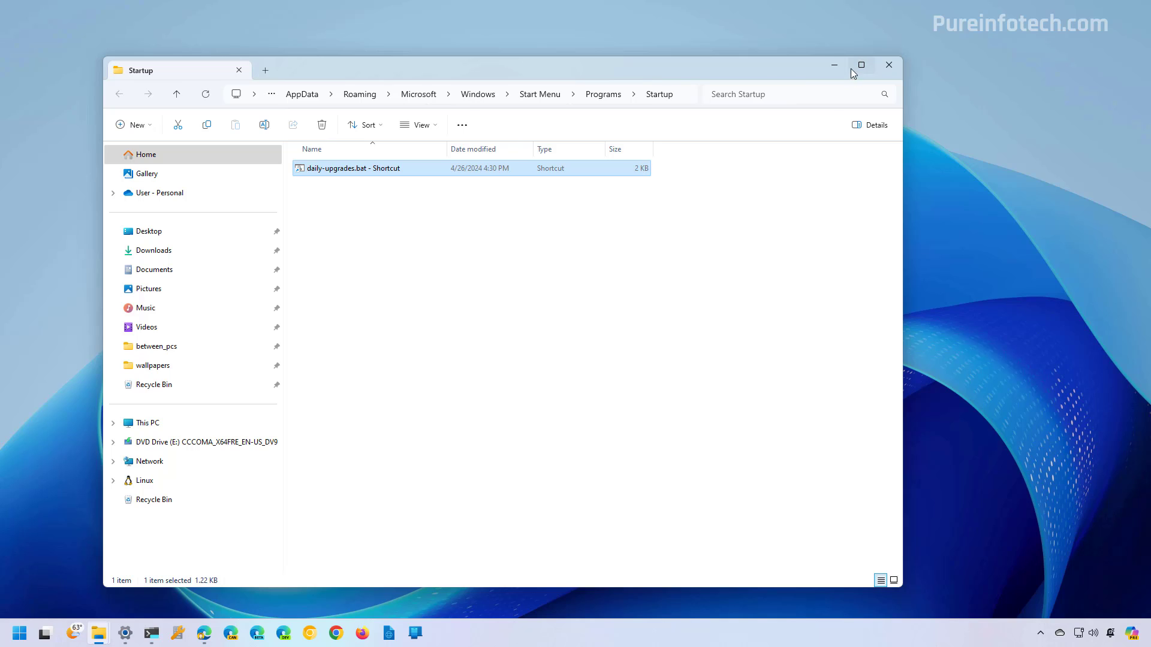
left_click(833, 64)
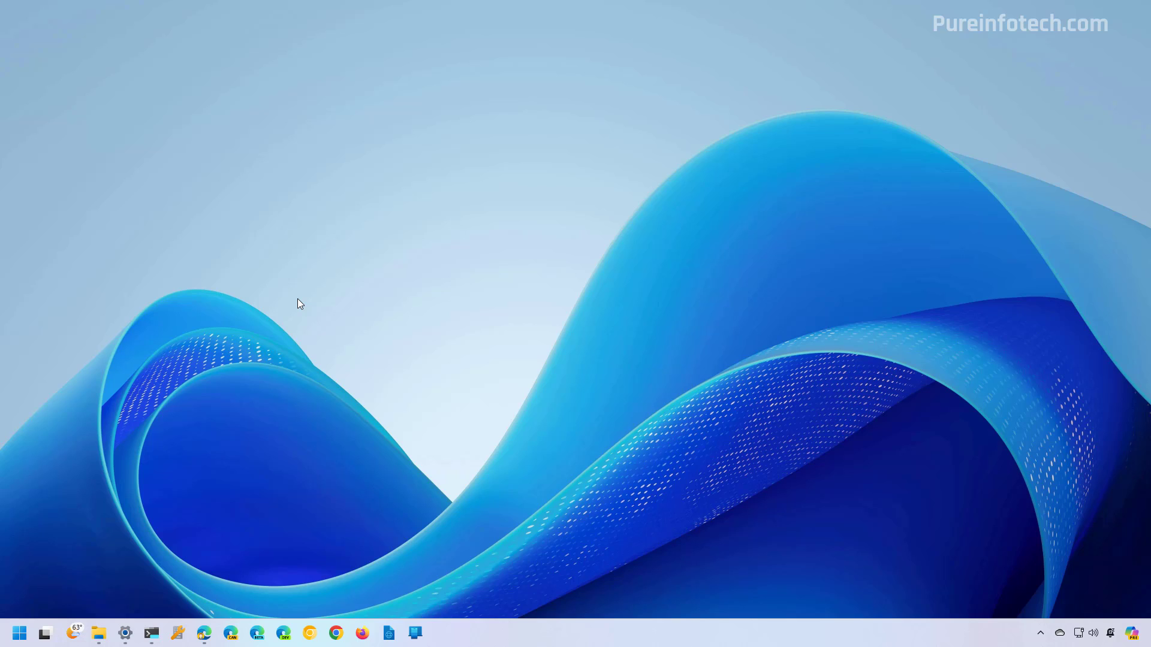
Open Registry Editor at HKLM\SOFTWARE\Microsoft\Windows\CurrentVersion\Run and inspect the SecurityHealth entry
key("super")
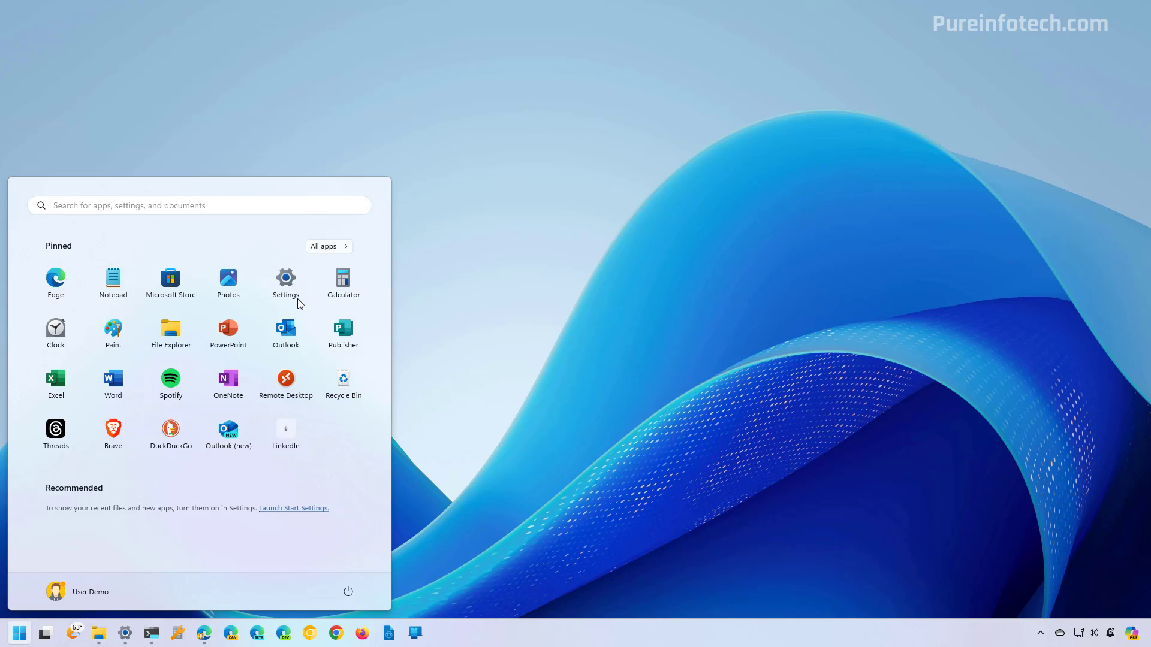
type("regi")
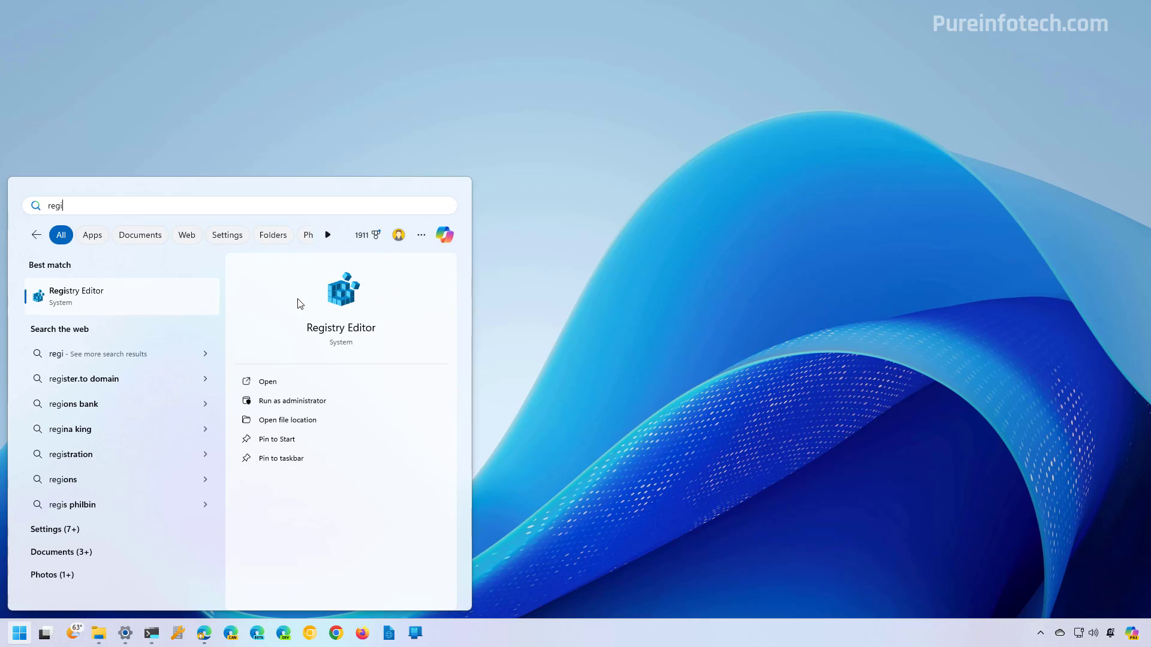
key("Return")
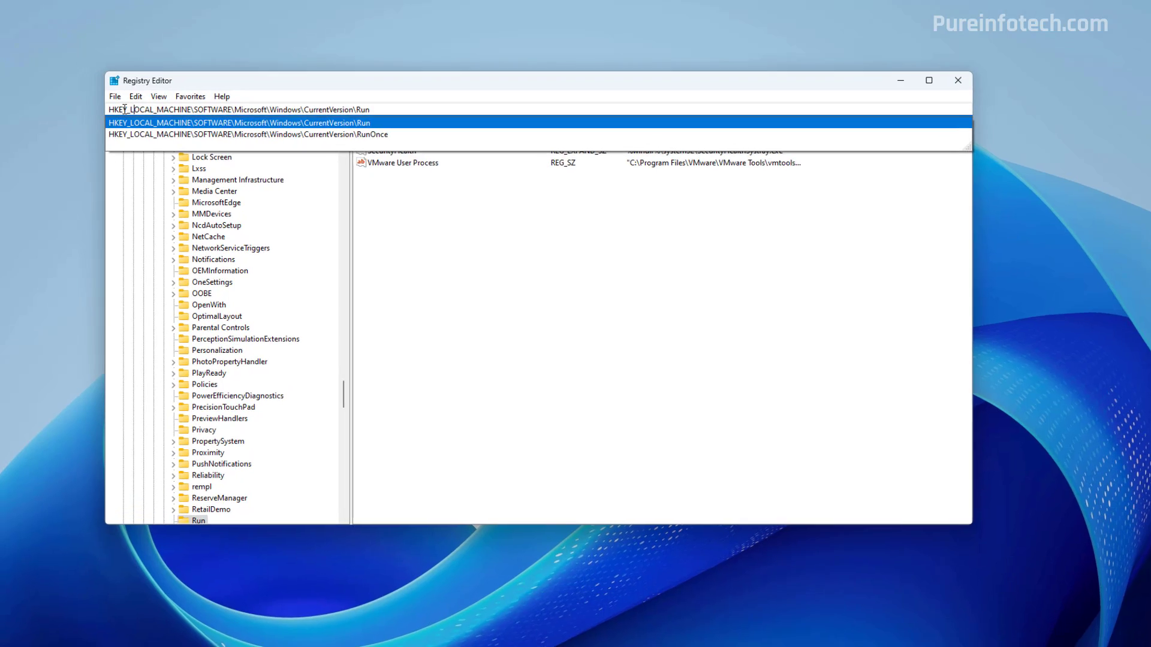
left_click(381, 110)
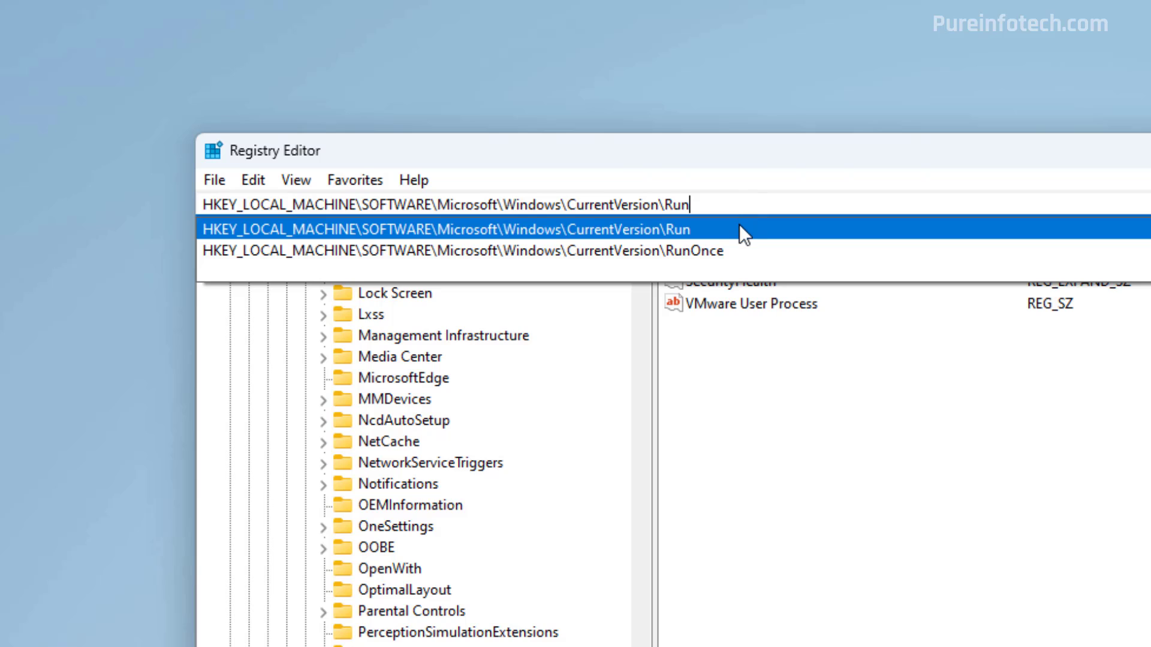
left_click(740, 228)
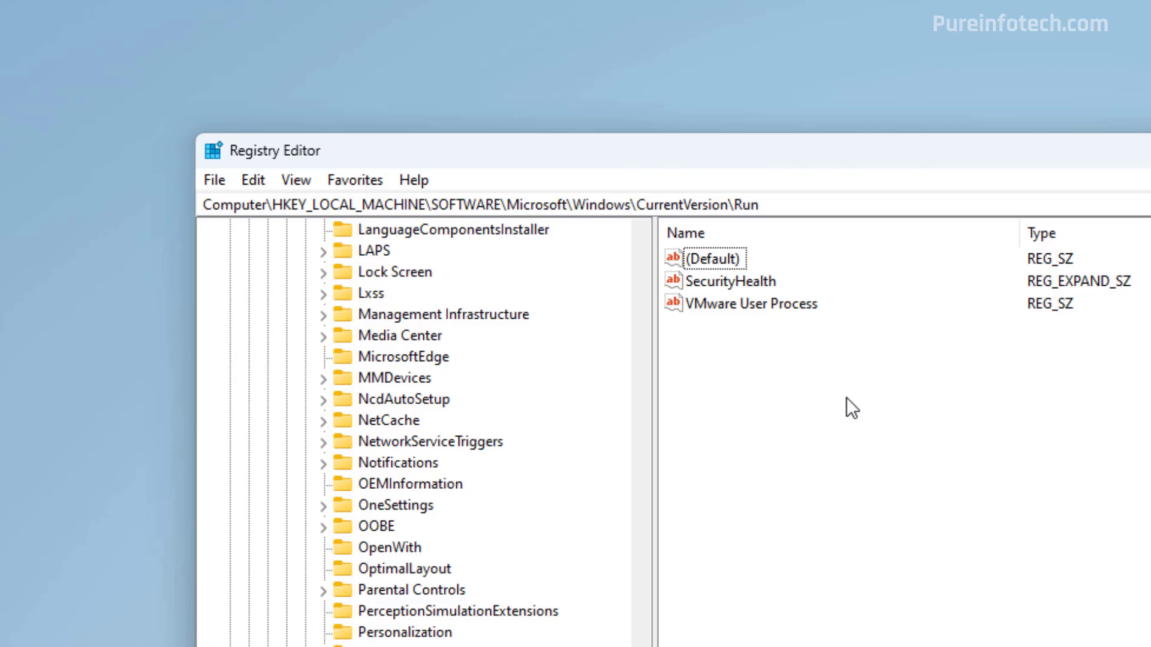
left_click(744, 278)
right_click(714, 280)
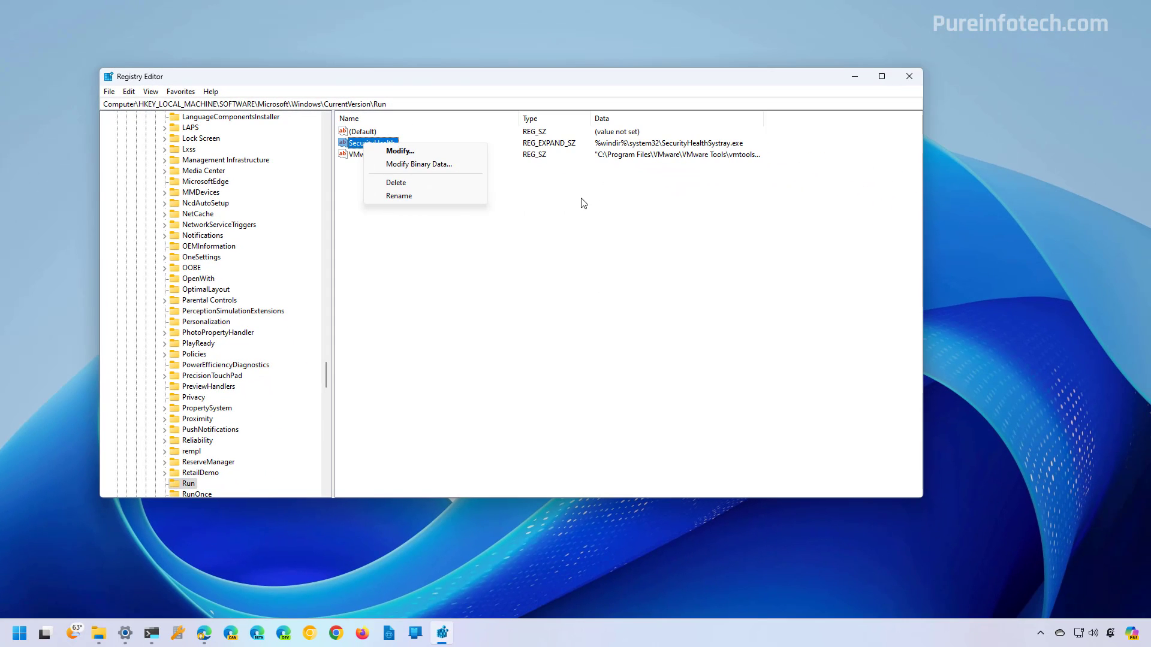
left_click(1142, 393)
key("Tab")
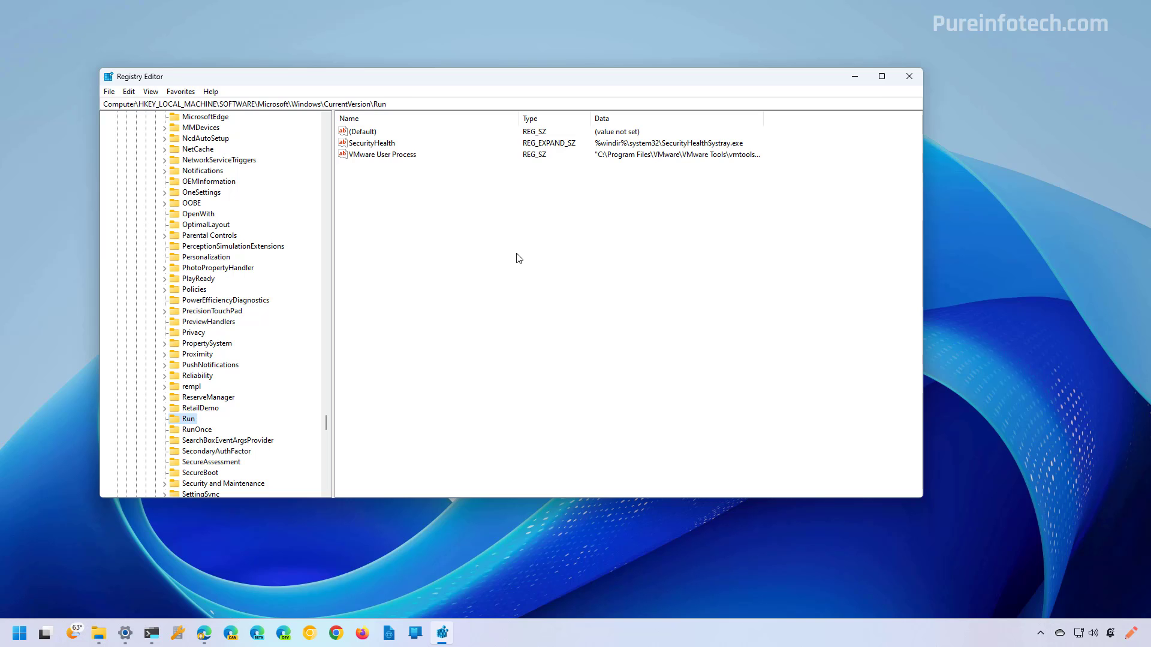
Go to the HKCU StartupApproved Run key and inspect the BraveSoftware Update entry
left_click_drag(386, 104, 103, 104)
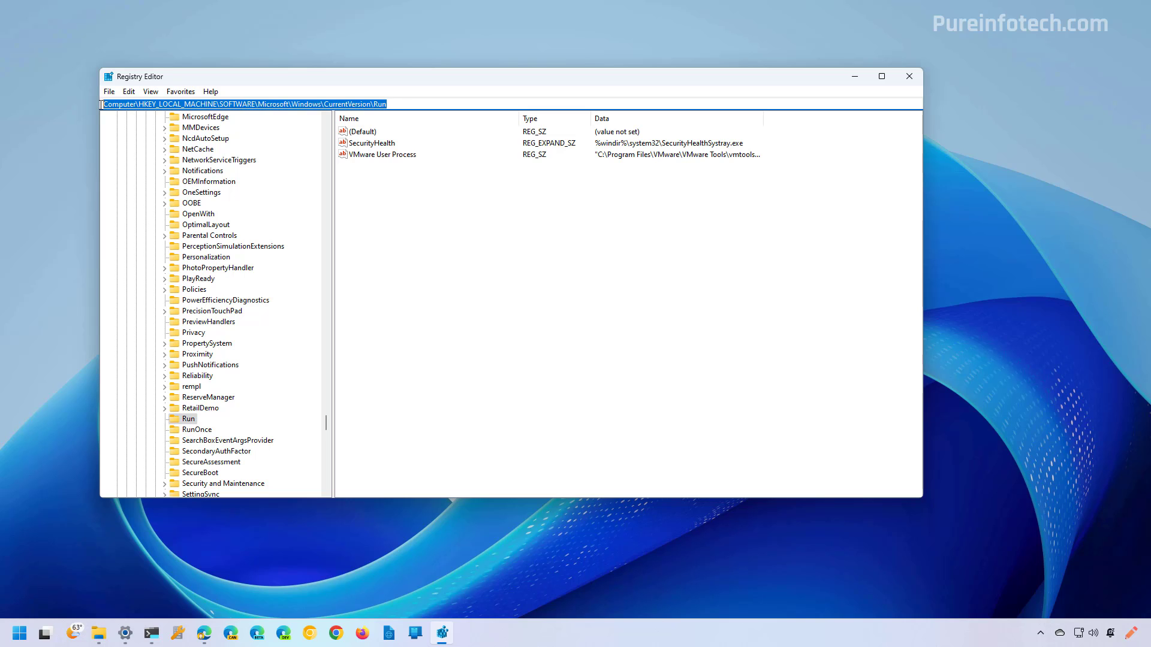
type("HKEY_CURRENT_USER\\SOFTWARE\\Microsoft\\Windows\\CurrentVersion\\Explorer\\StartupApproved")
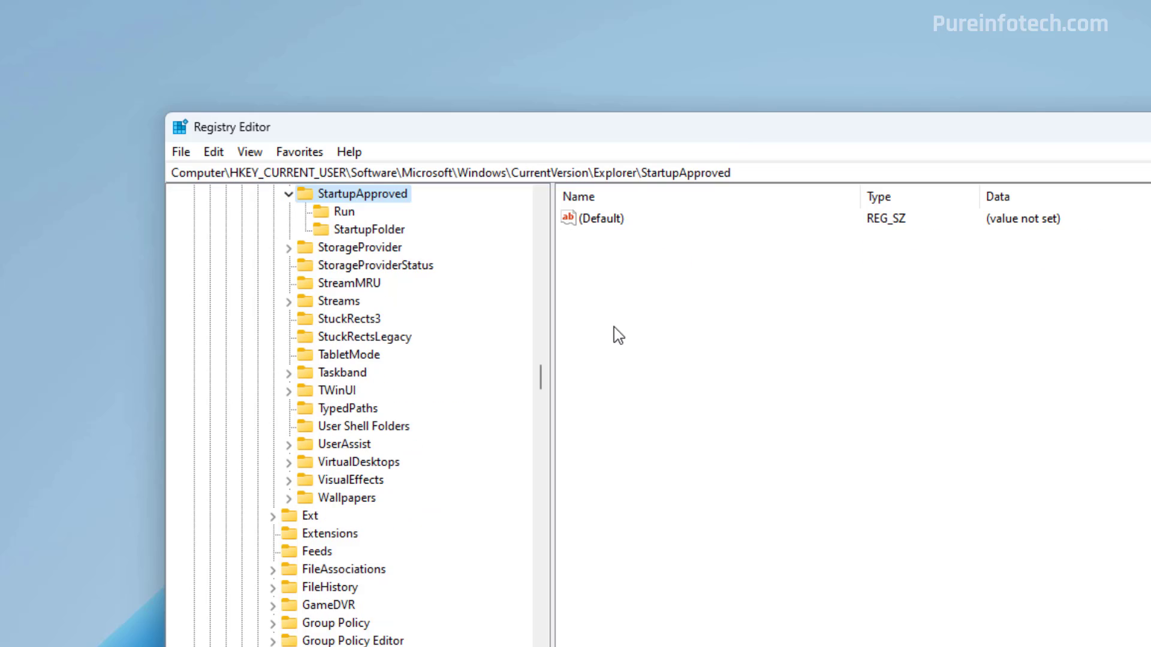
left_click(343, 213)
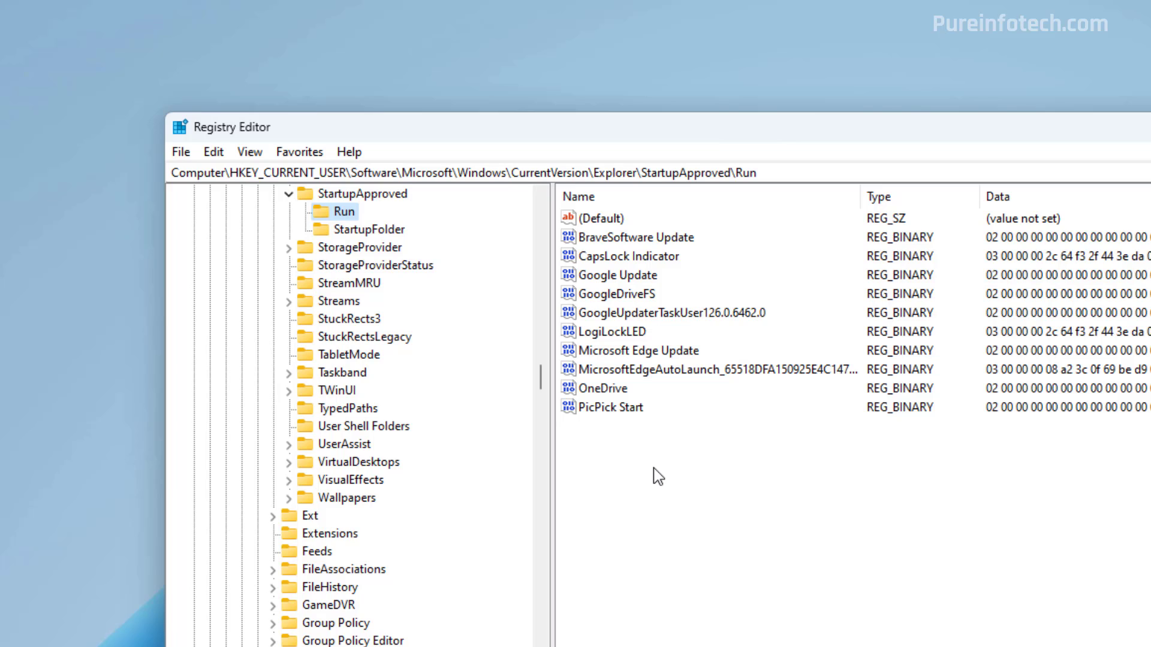
left_click(631, 237)
right_click(631, 238)
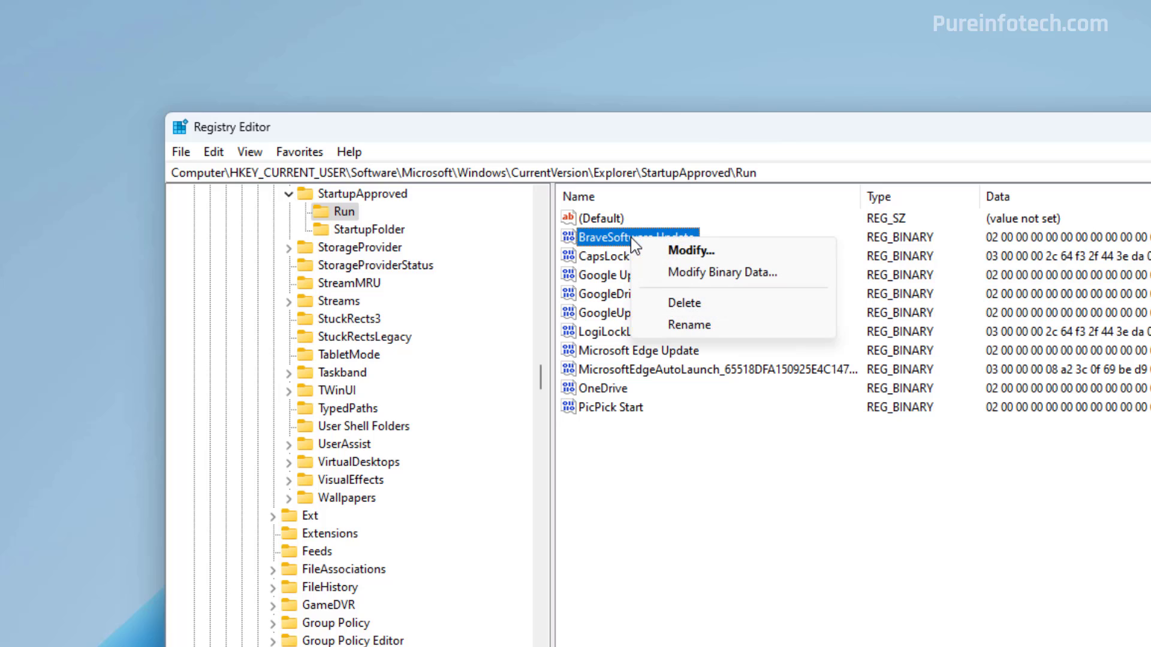
left_click(712, 304)
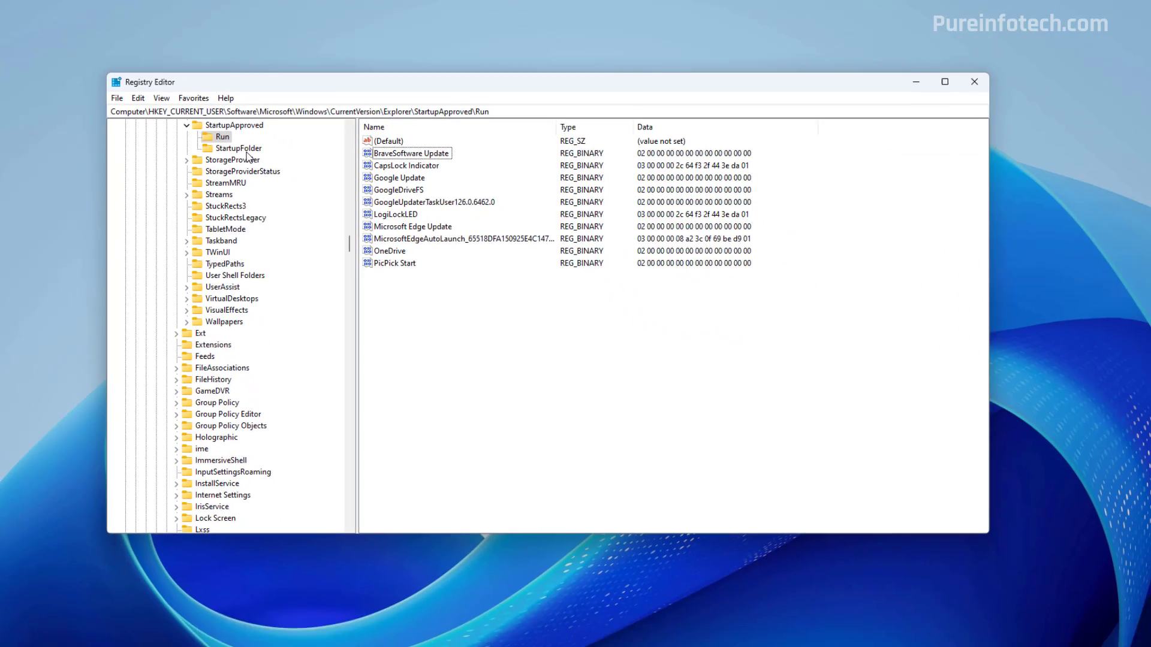
Delete Send to OneNote.lnk from the StartupApproved StartupFolder key and close Registry Editor
left_click(369, 230)
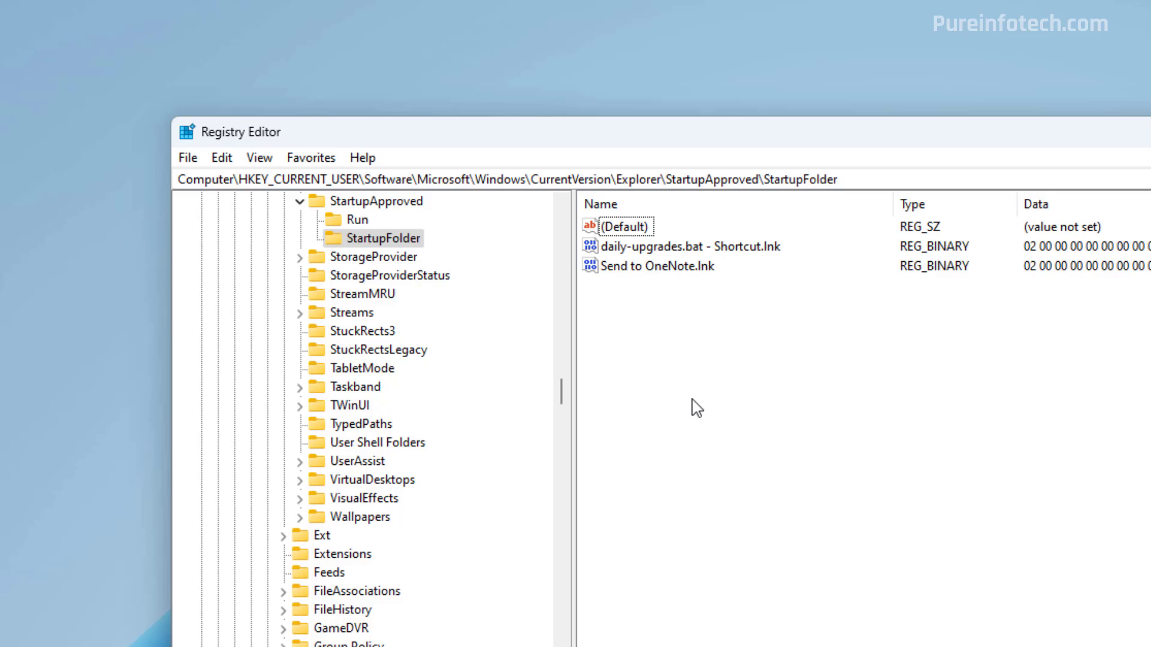
left_click(659, 267)
right_click(657, 273)
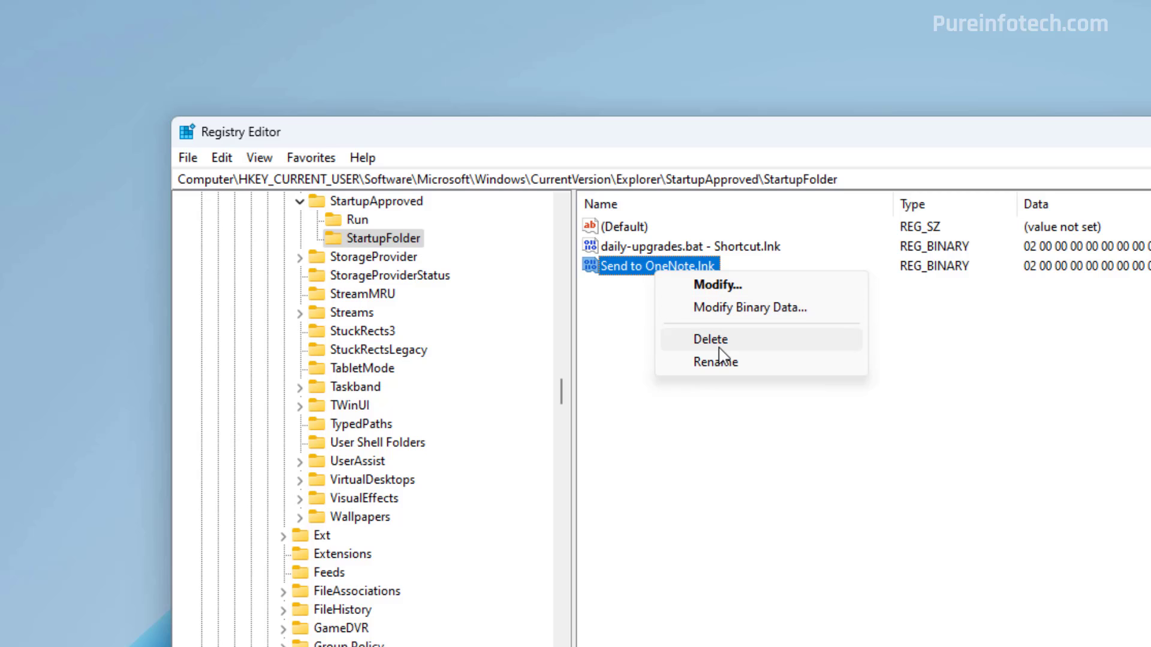
left_click(719, 340)
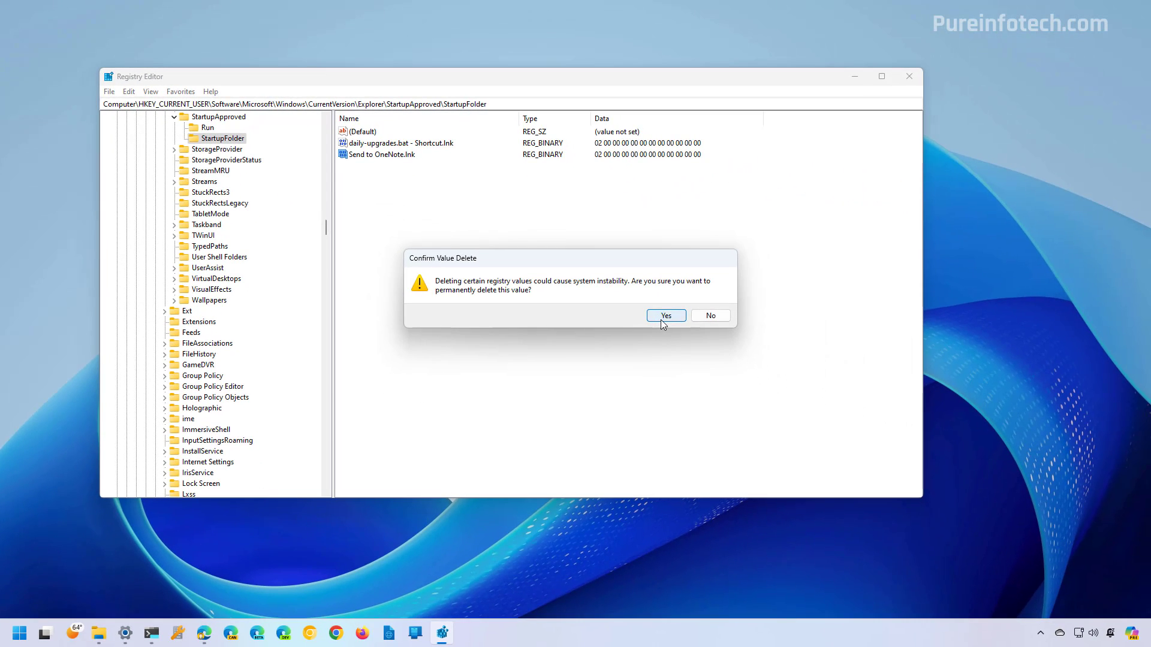
left_click(664, 316)
key("alt+F4")
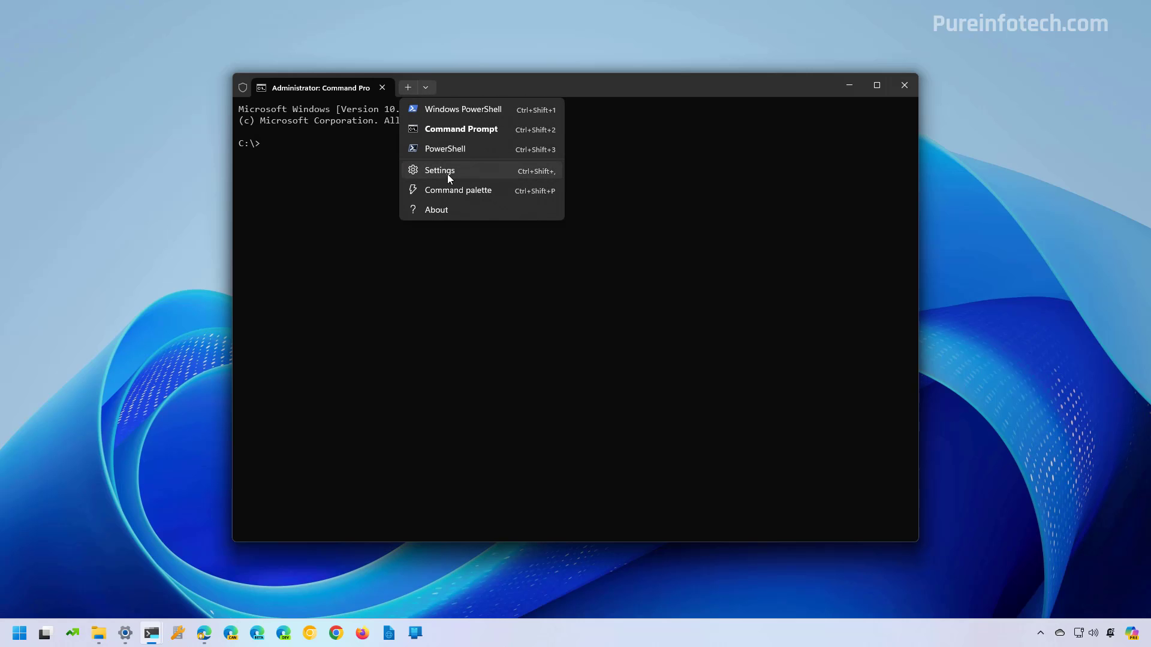
Open Windows Terminal's settings on the Startup page
left_click(447, 171)
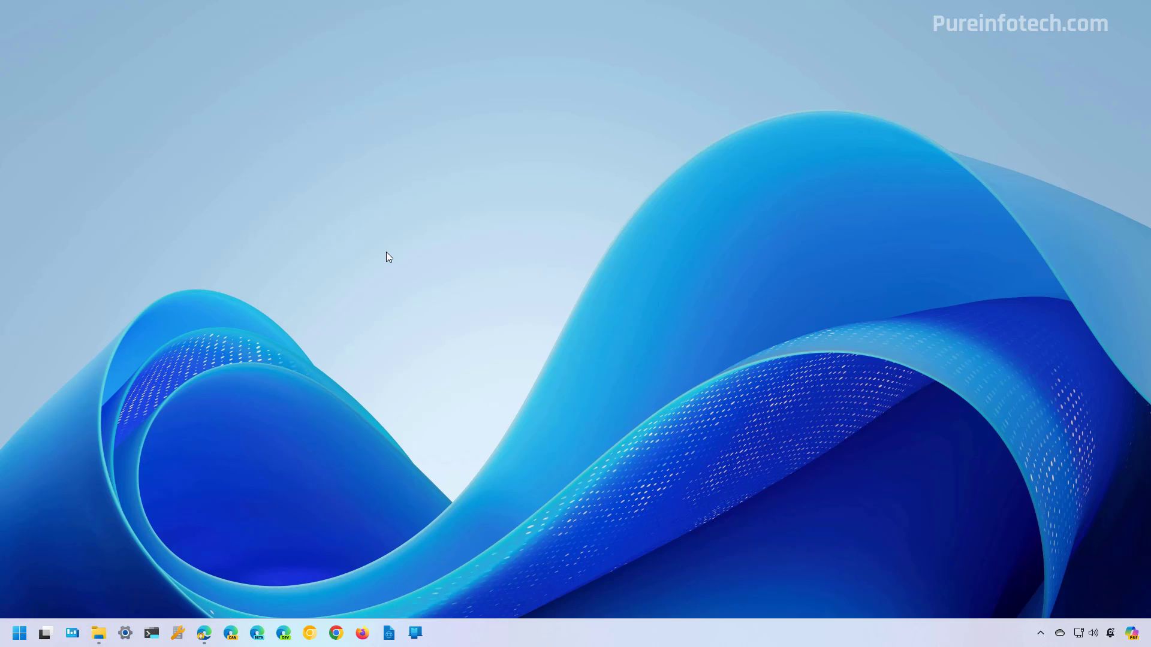
Set 'Automatically save my restartable apps' to Off under Accounts > Sign-in options
key("super")
type("s")
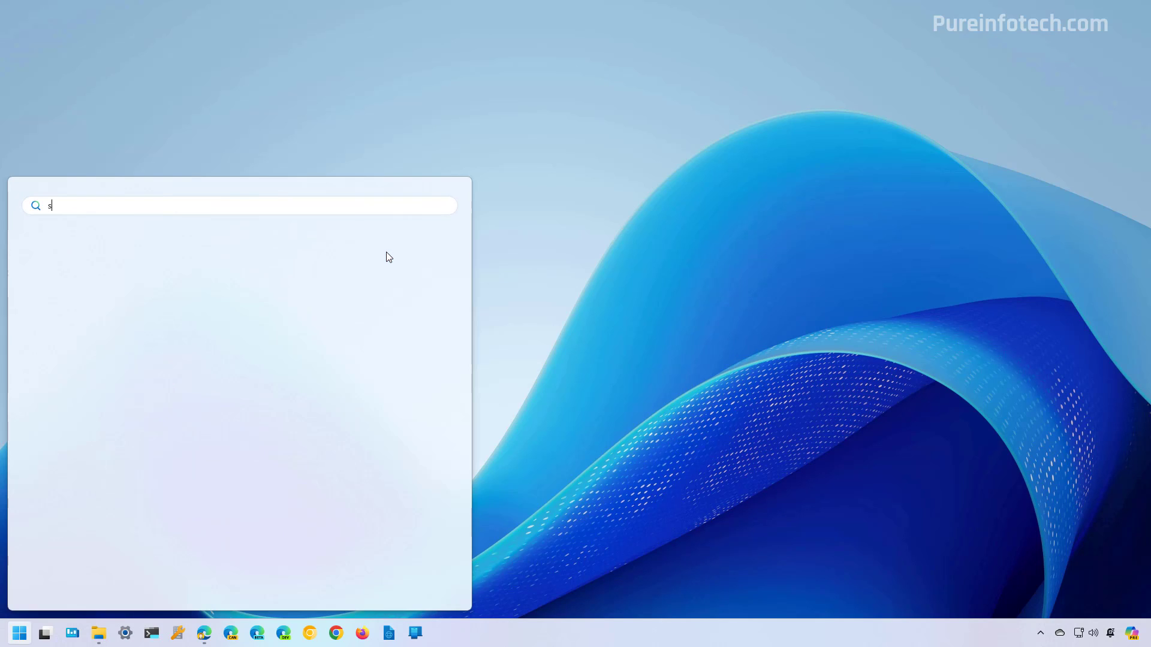
type("ettingsng")
key("Return")
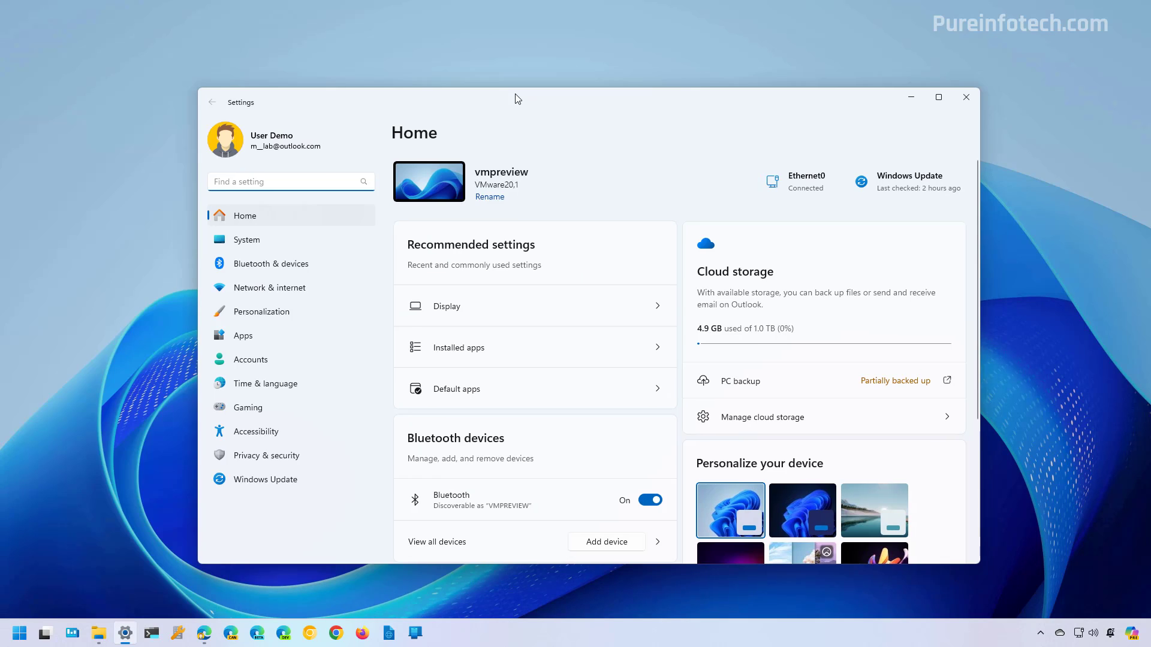
left_click(299, 318)
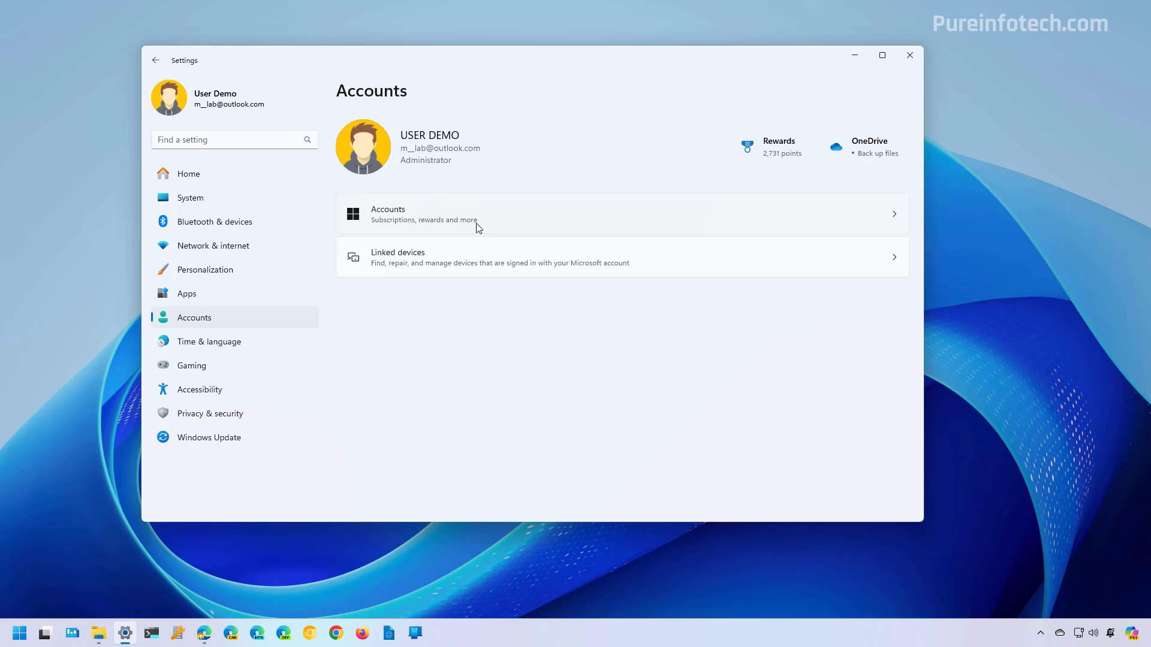
left_click(477, 226)
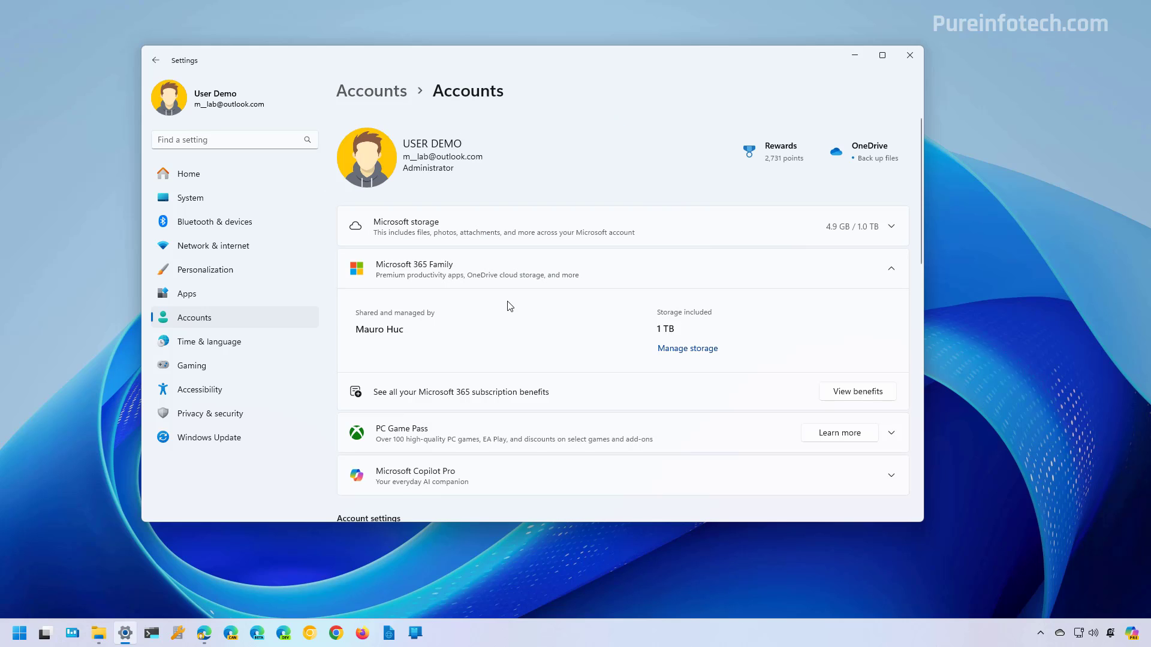
scroll(507, 306, "down", 5)
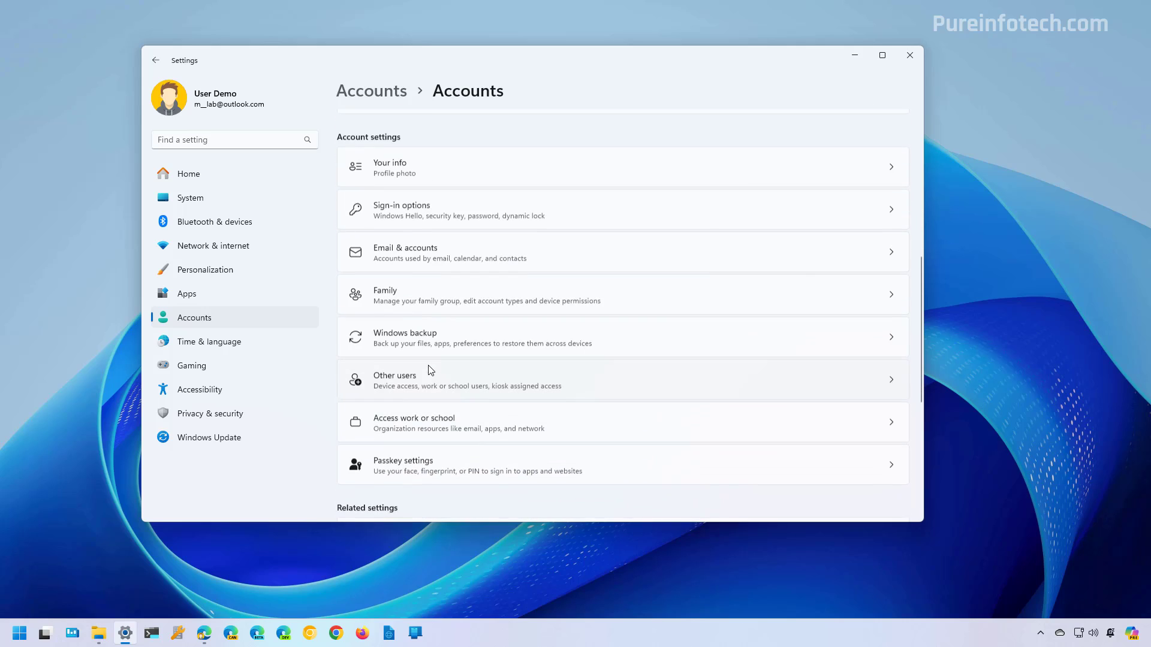
scroll(429, 370, "up", 1)
left_click(423, 227)
scroll(359, 295, "down", 10)
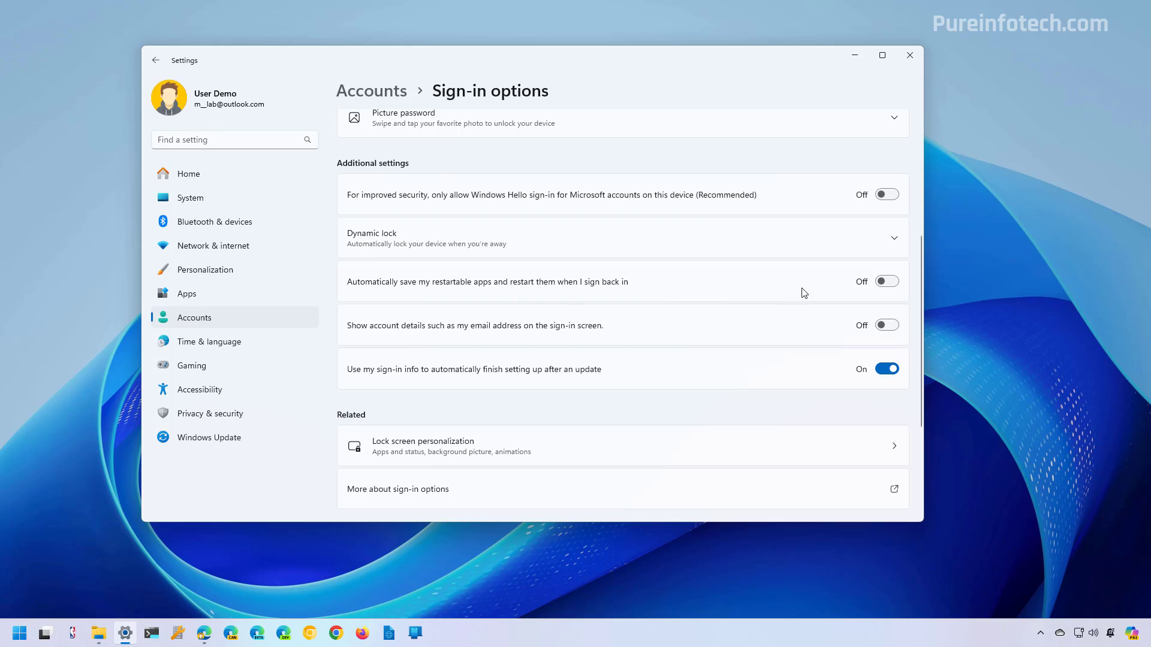
left_click(890, 283)
left_click(891, 285)
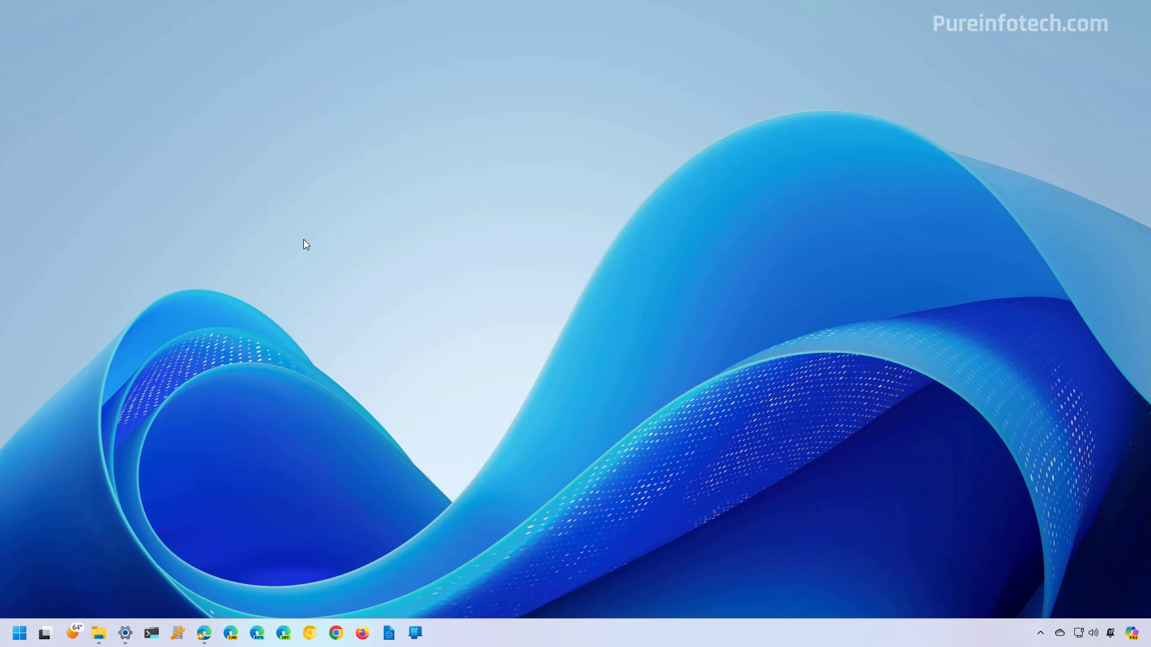